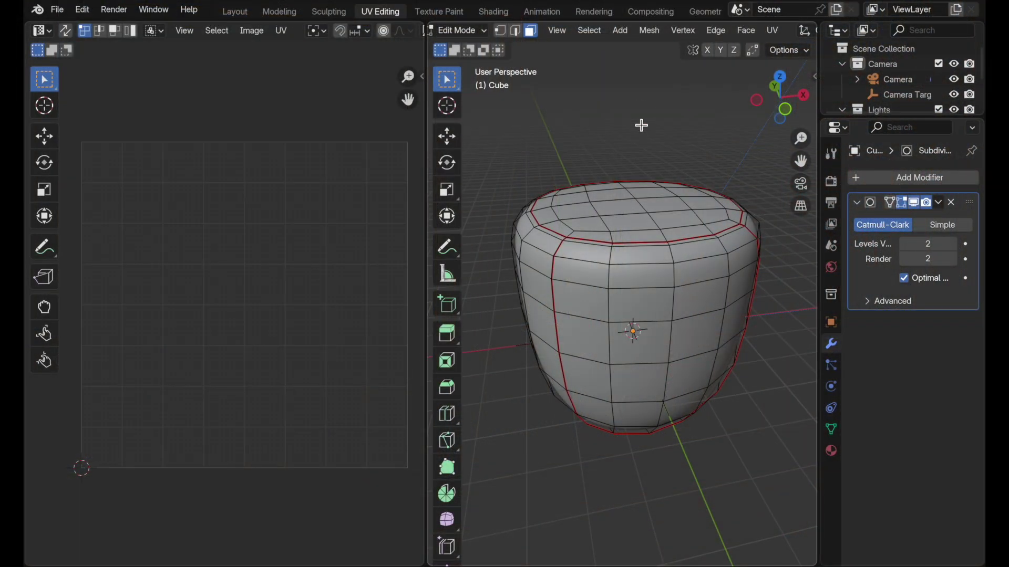
Orbit around the subdivided cube and show its mesh data, where the Conformal UV map is listed
middle_drag(641, 125, 686, 396)
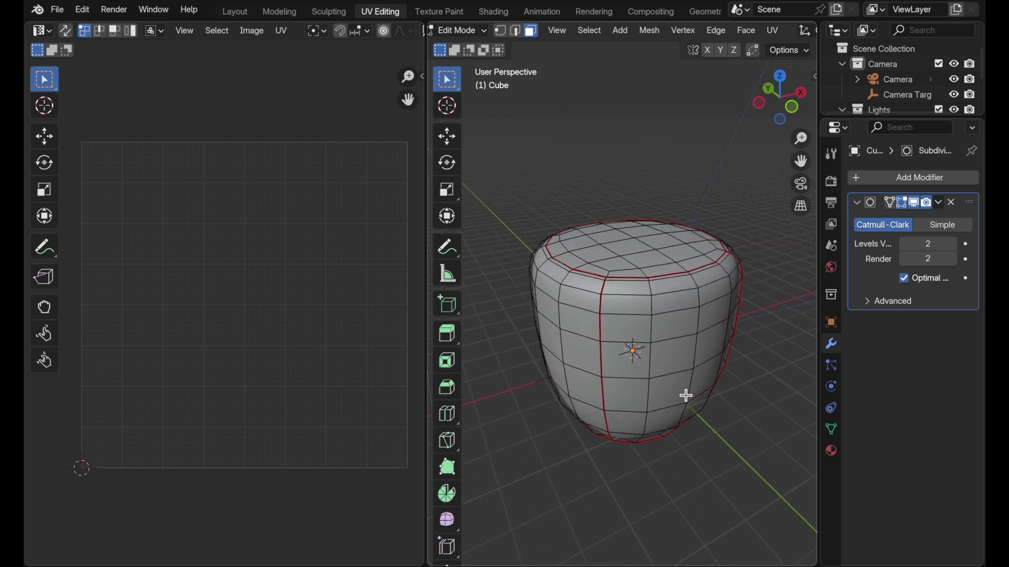
click(831, 431)
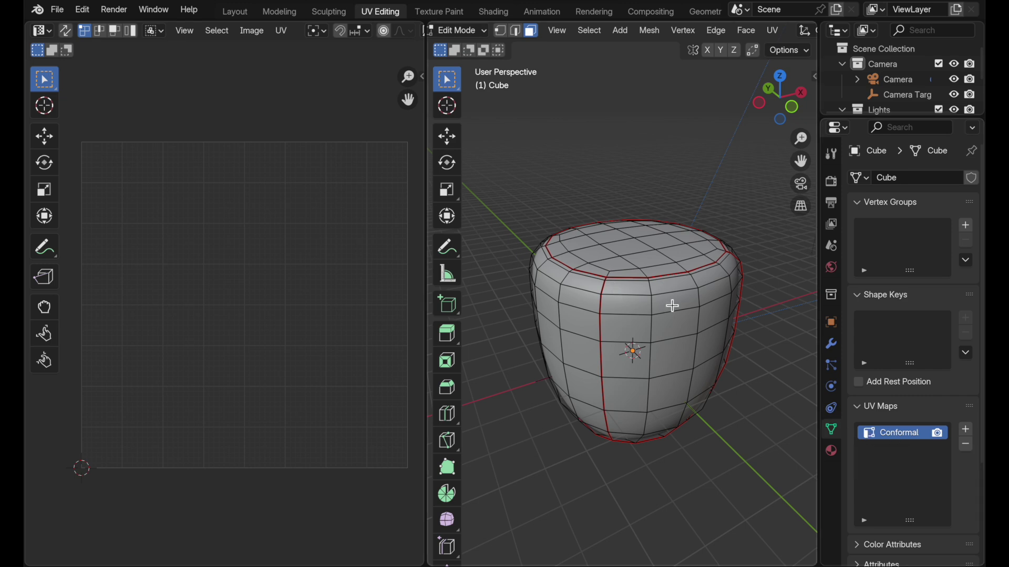
Select the entire cube mesh and unwrap it with UV > Unwrap > Conformal
key(a)
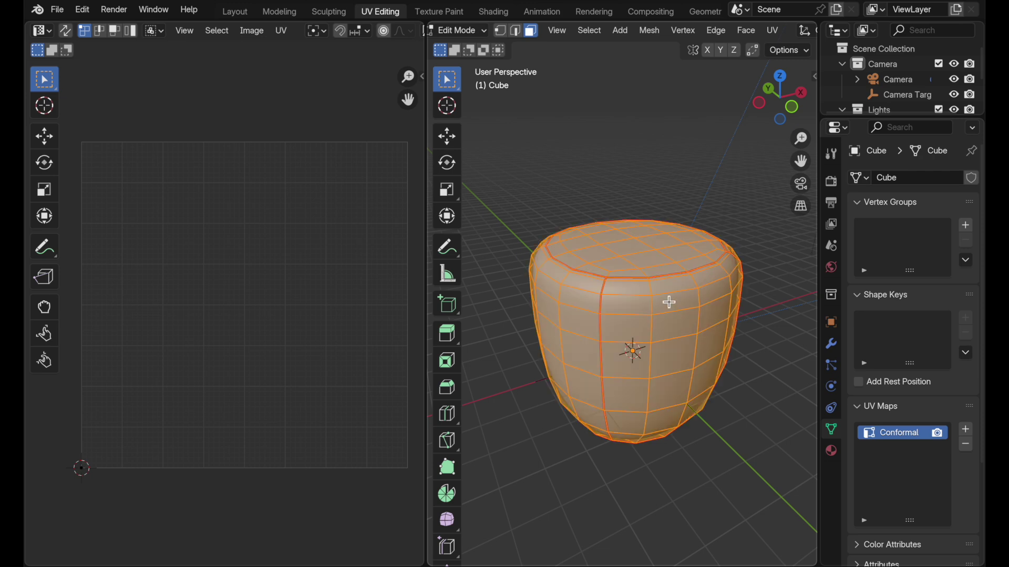
scroll(662, 26, down, 5)
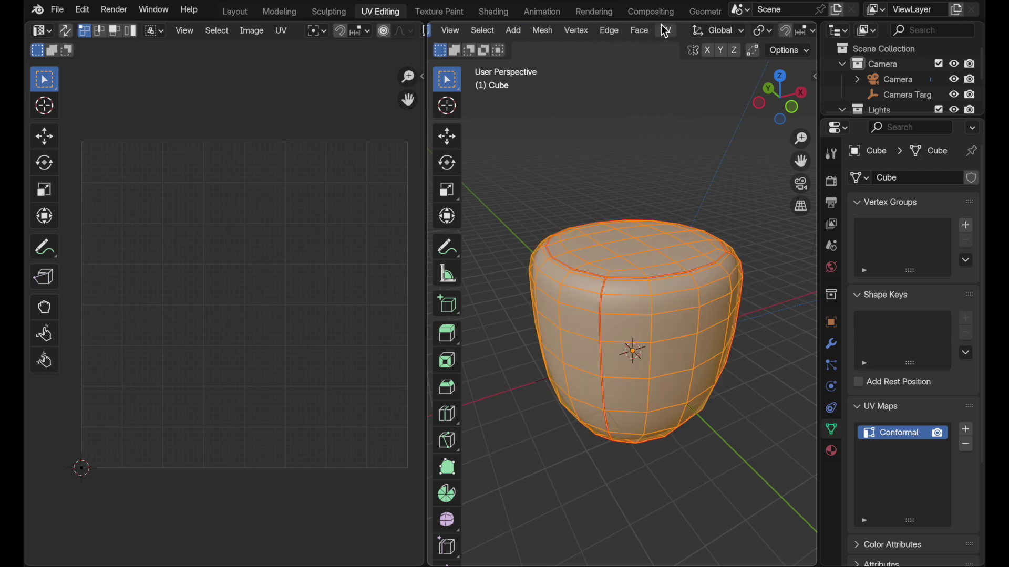
scroll(661, 25, down, 2)
click(642, 31)
mouse_move(641, 48)
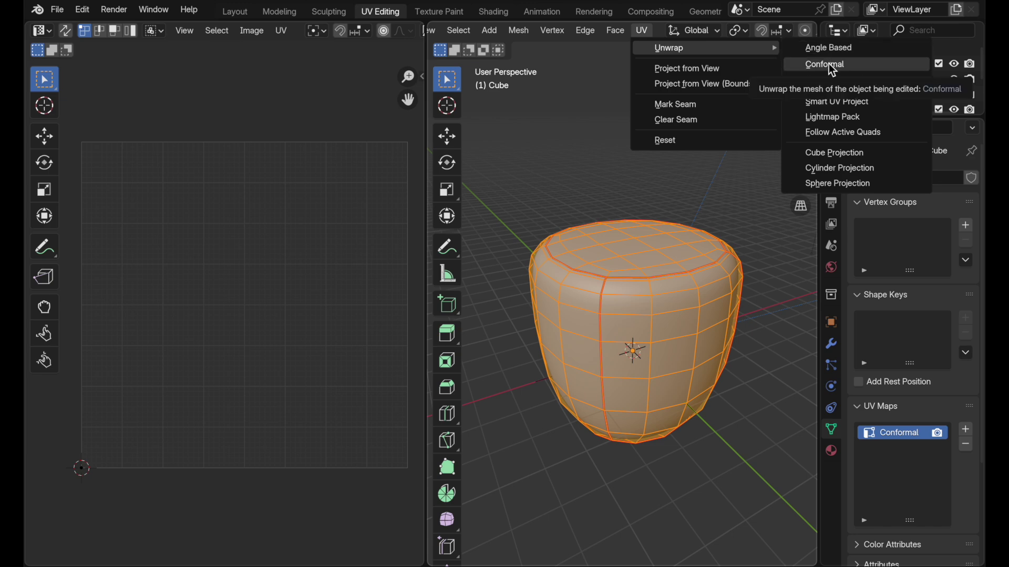
click(856, 65)
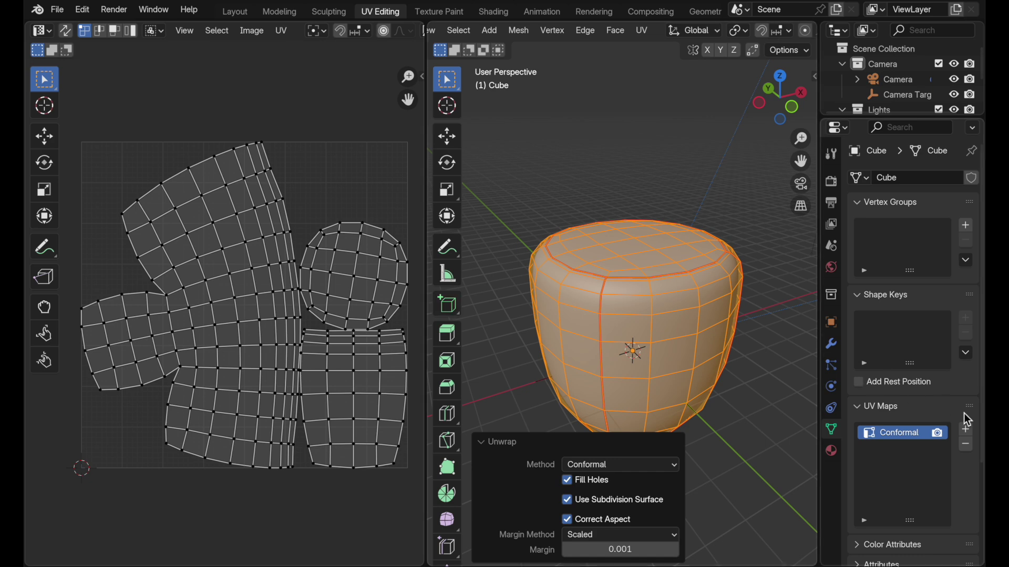
Add a UV map named Angle Based and unwrap the cube into it with Angle Based
click(966, 429)
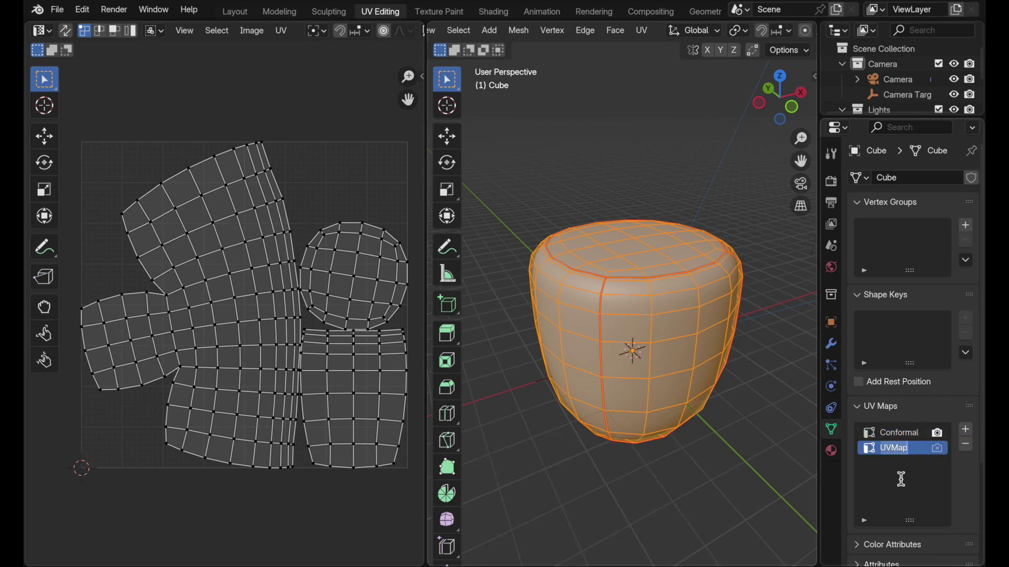
text(Angle Based)
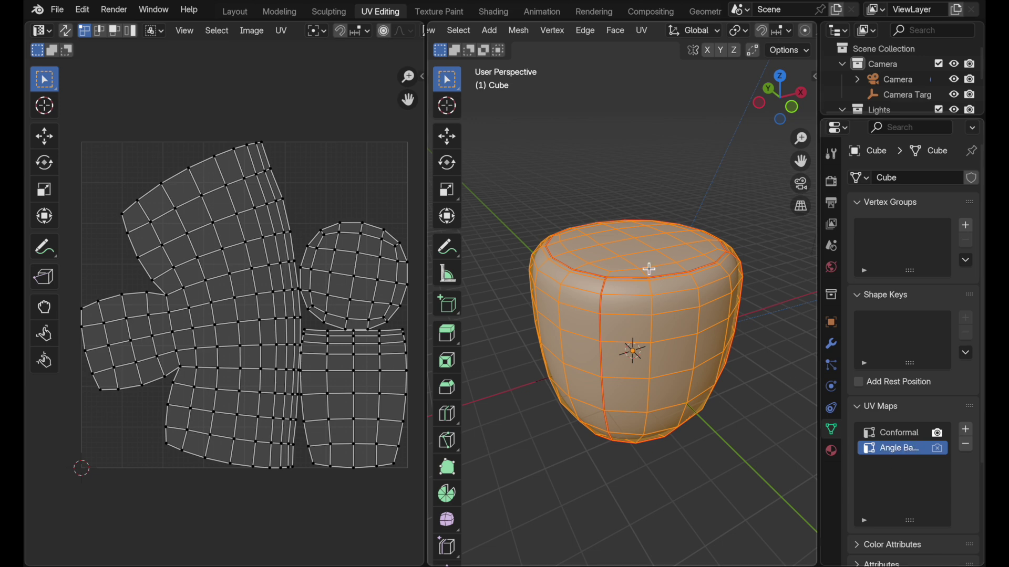
text(u)
mouse_move(652, 273)
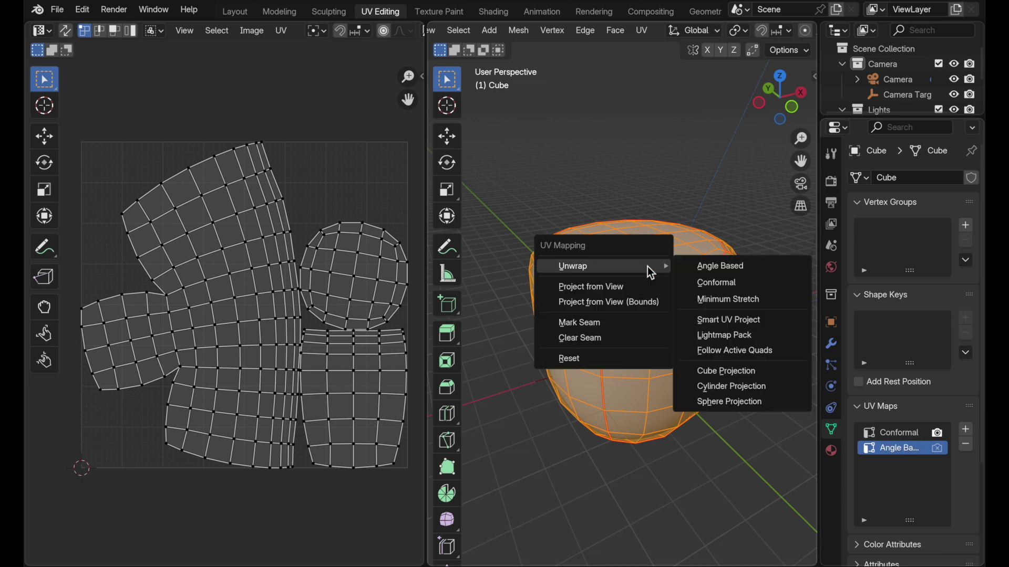
click(719, 264)
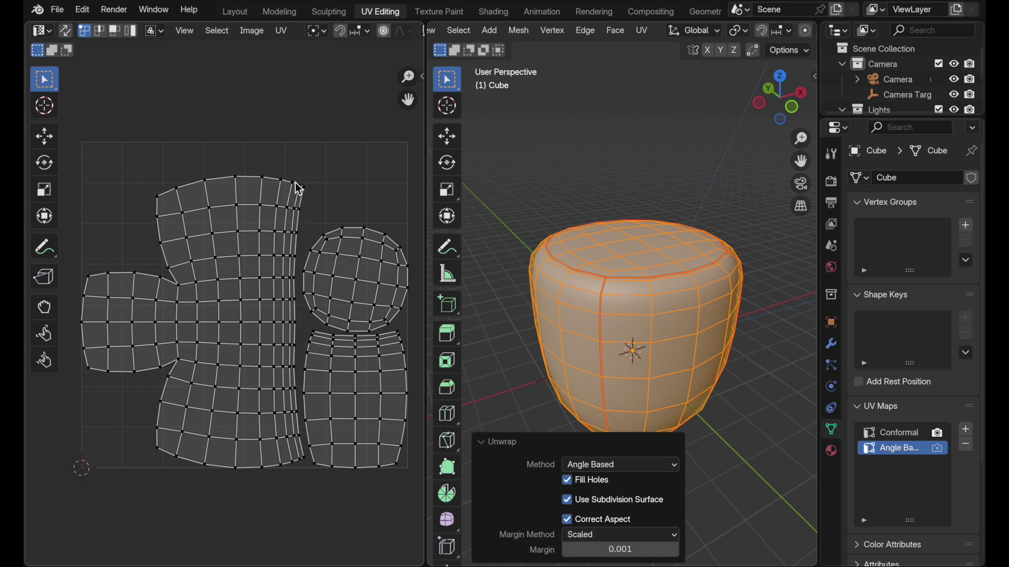
Add a third UV map to the cube and rename it Minimum
click(965, 430)
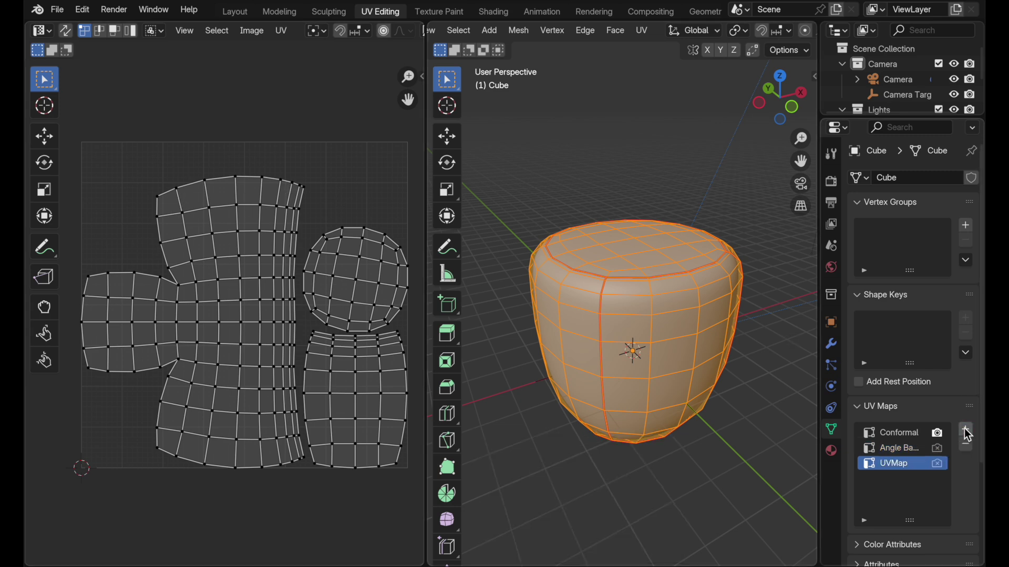
double_click(897, 465)
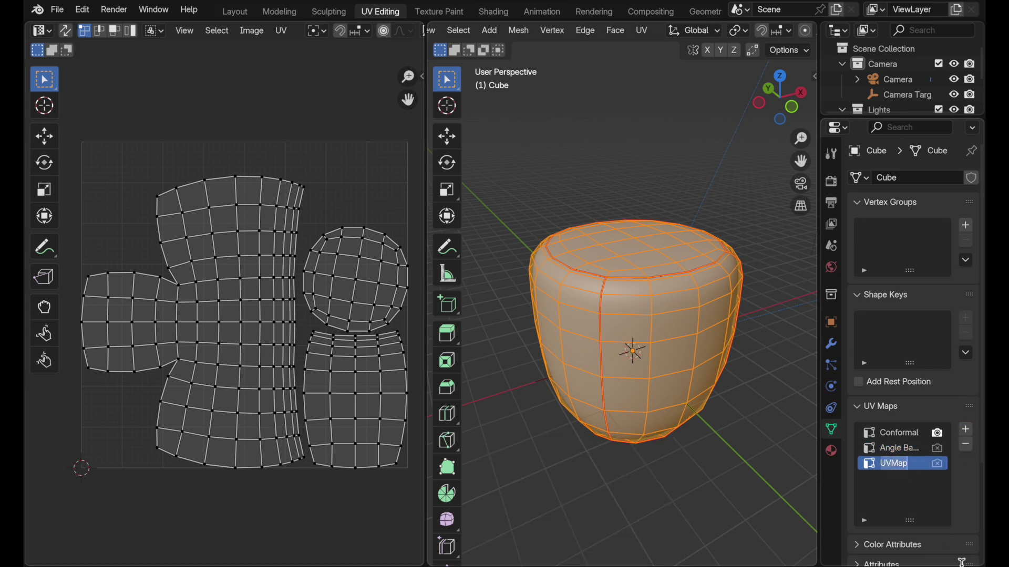
text(Minimum)
key(Return)
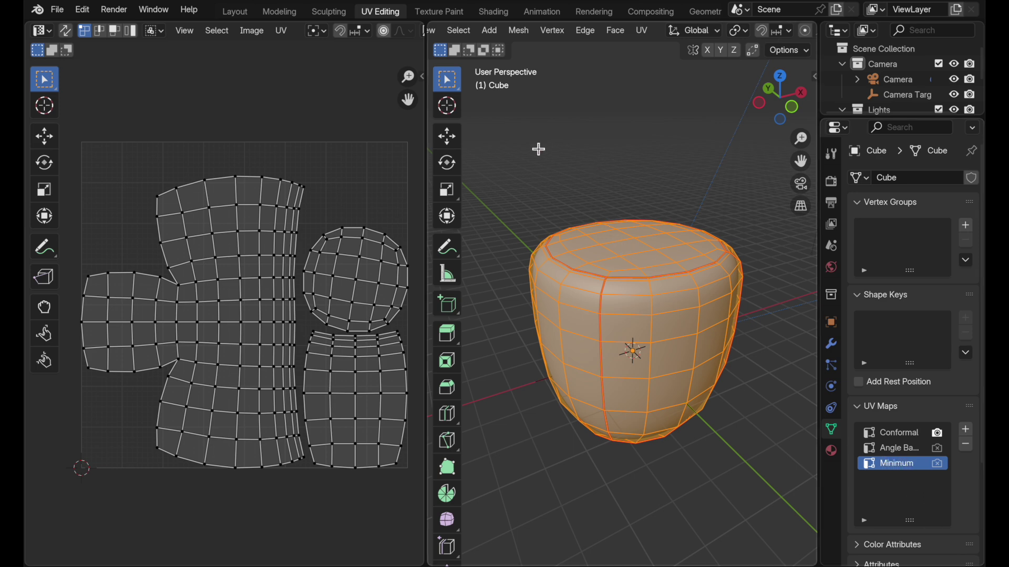
Unwrap the cube into the Minimum map with Minimum Stretch
key(u)
mouse_move(538, 148)
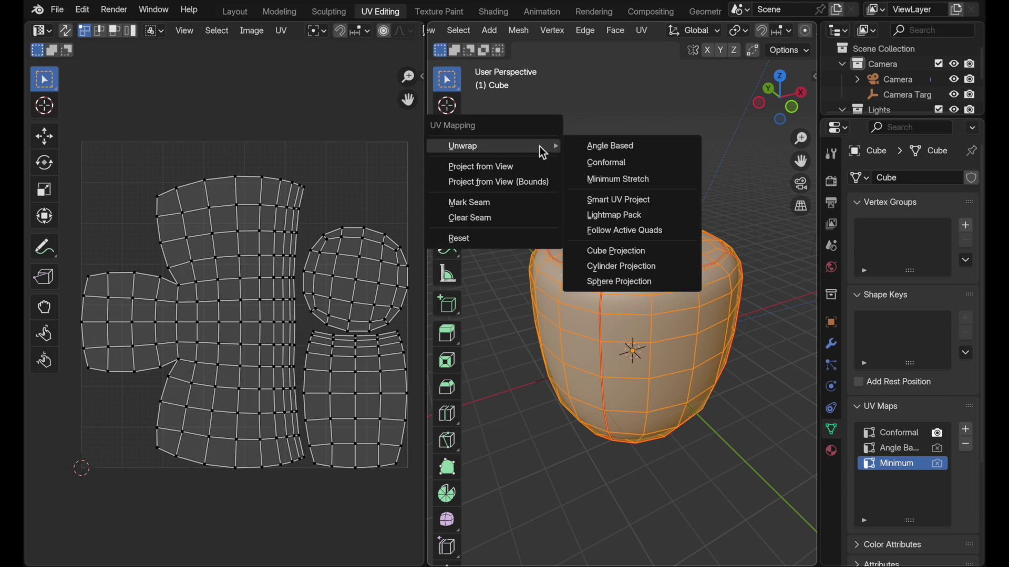
click(621, 181)
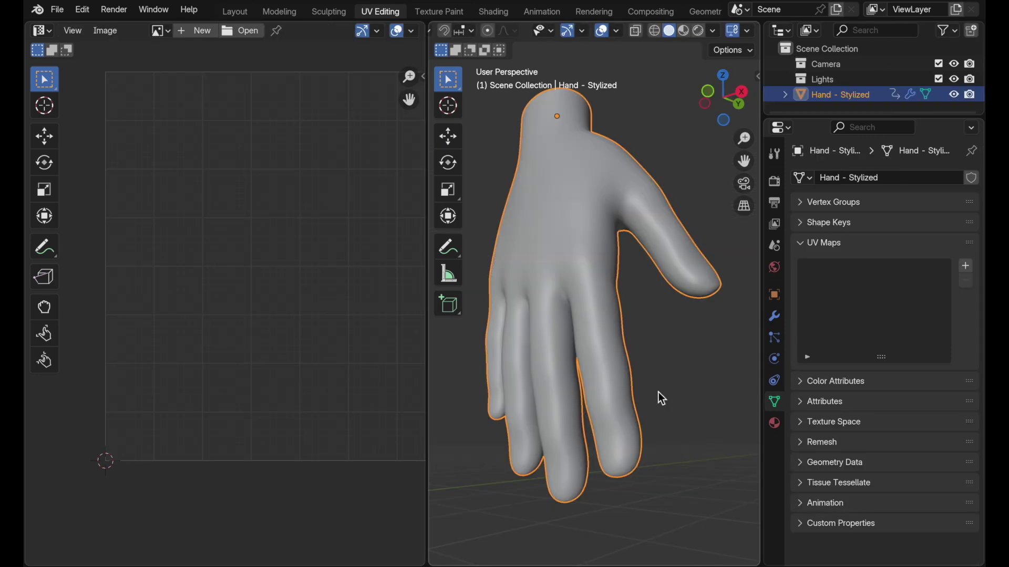
Enter Edit Mode on the hand with X-ray on and select the whole mesh
key(Tab)
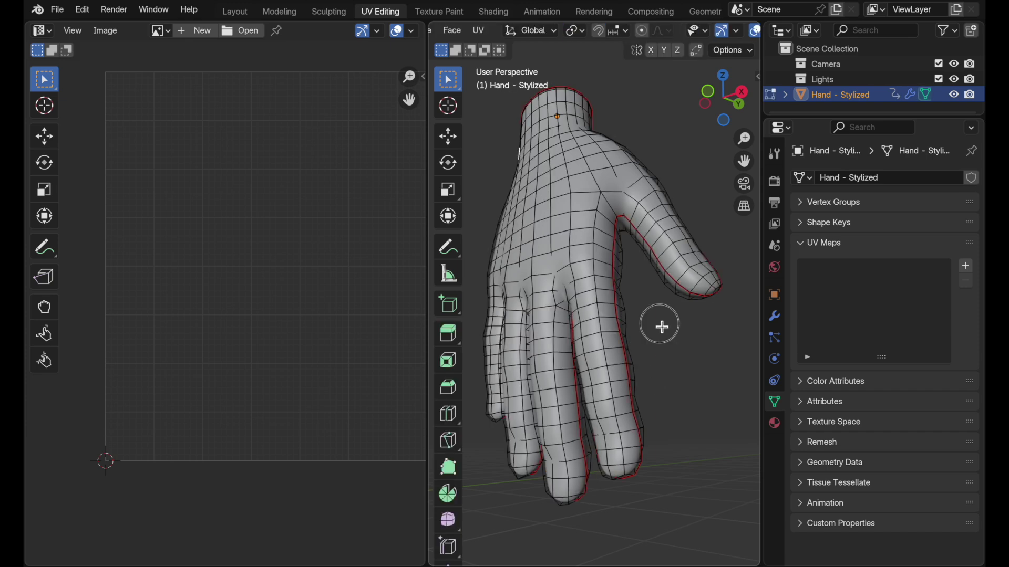
key(alt+z)
mouse_move(660, 327)
middle_down()
mouse_move(667, 378)
mouse_move(641, 394)
mouse_move(645, 464)
mouse_move(633, 364)
mouse_move(633, 394)
mouse_move(585, 204)
mouse_move(630, 287)
middle_up()
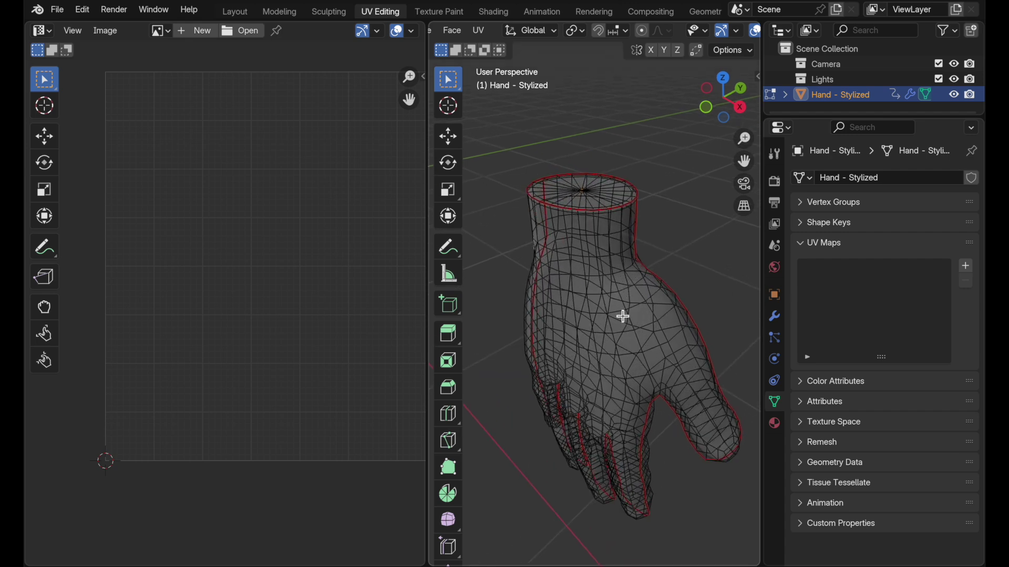
middle_drag(621, 315, 605, 265)
key(a)
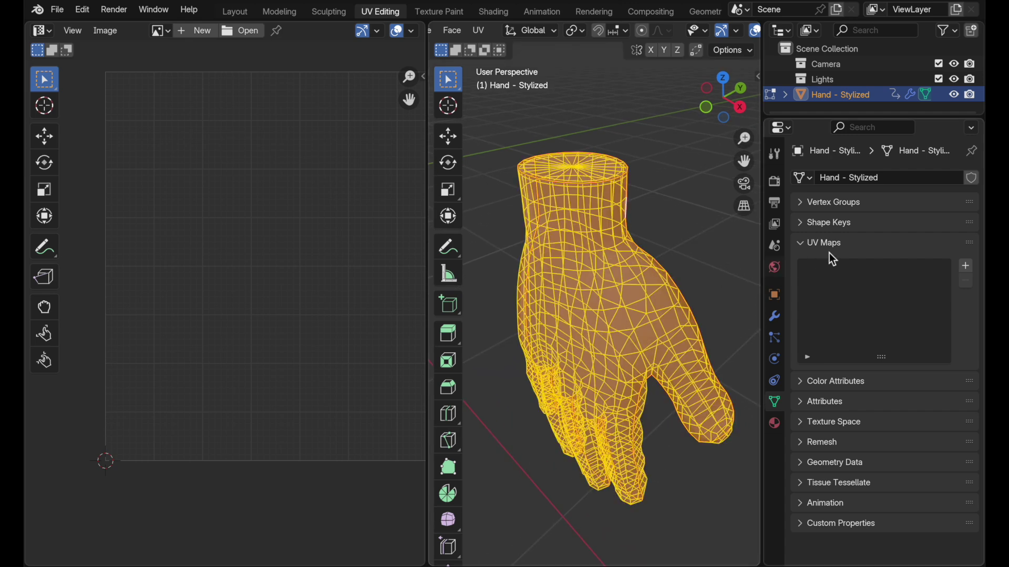
Add a UV map to the hand and rename it Conformal
click(966, 266)
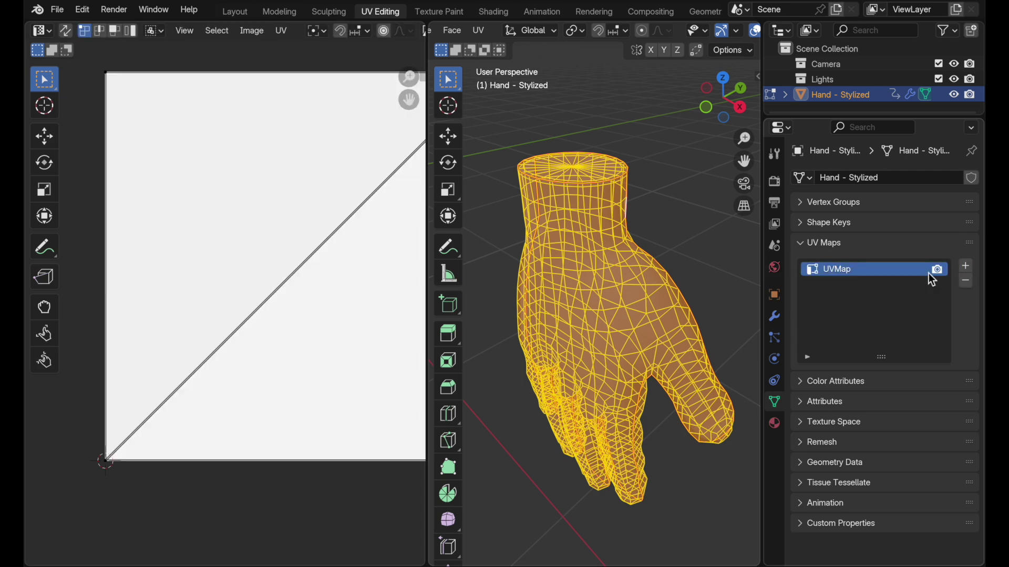
double_click(823, 269)
text(Conformal)
key(Return)
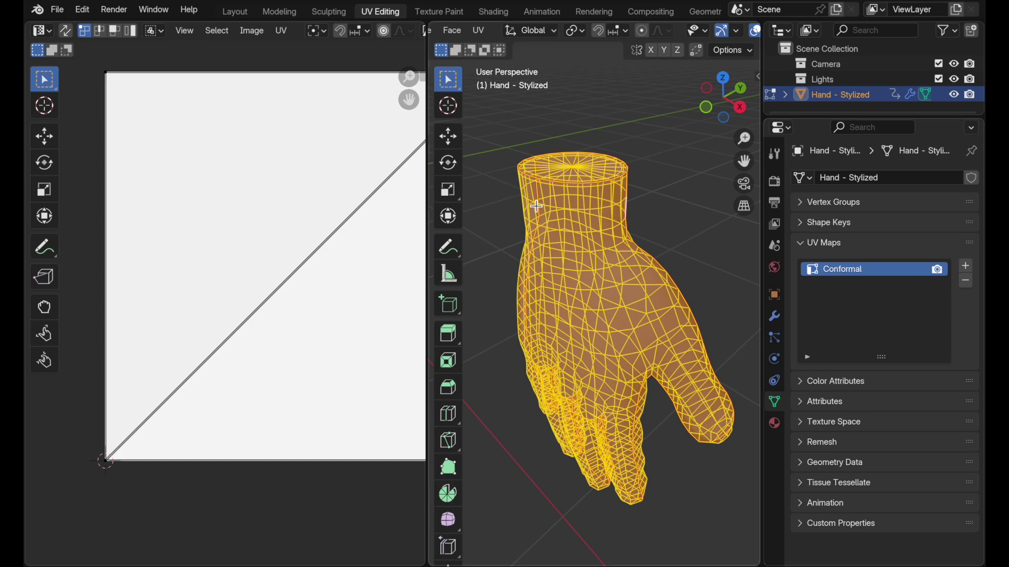
key(u)
mouse_move(534, 203)
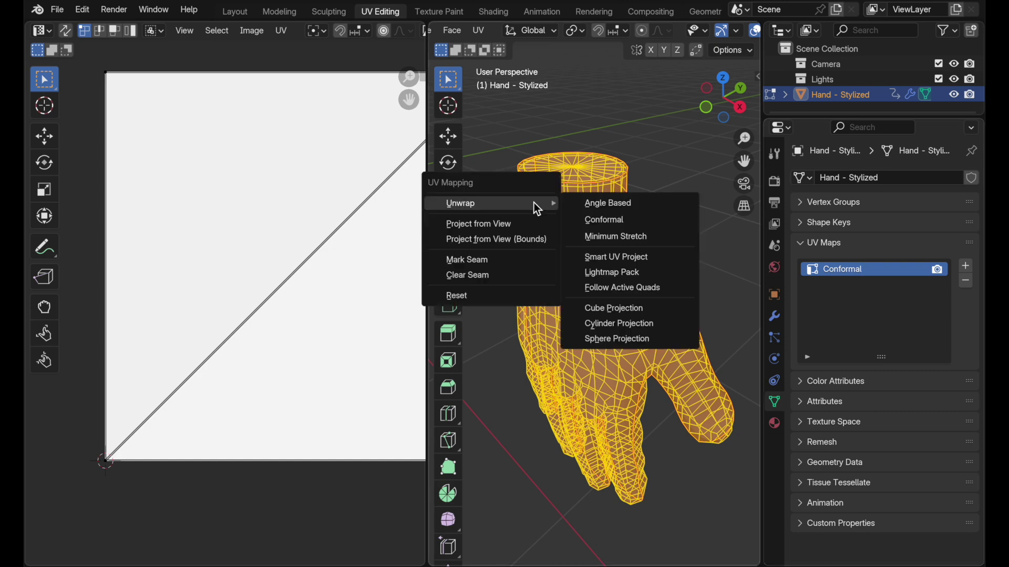
Unwrap the hand with Conformal, then add a second UV map named Angle Based
click(599, 223)
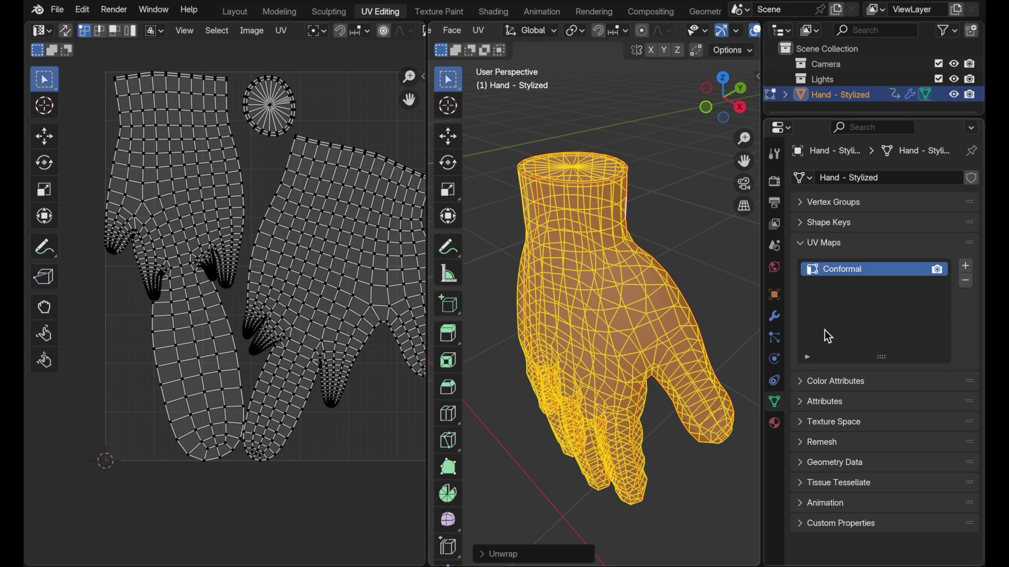
click(966, 266)
double_click(837, 285)
text(Angle Based)
key(Return)
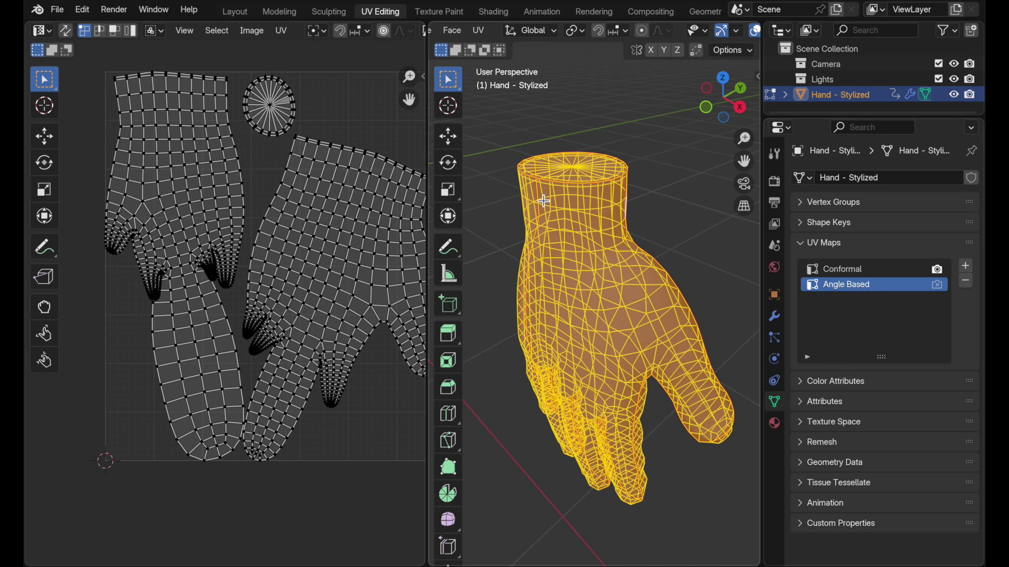
Show the Conformal map's checker texture on the hand with overlays hidden, then select Angle Based
click(865, 270)
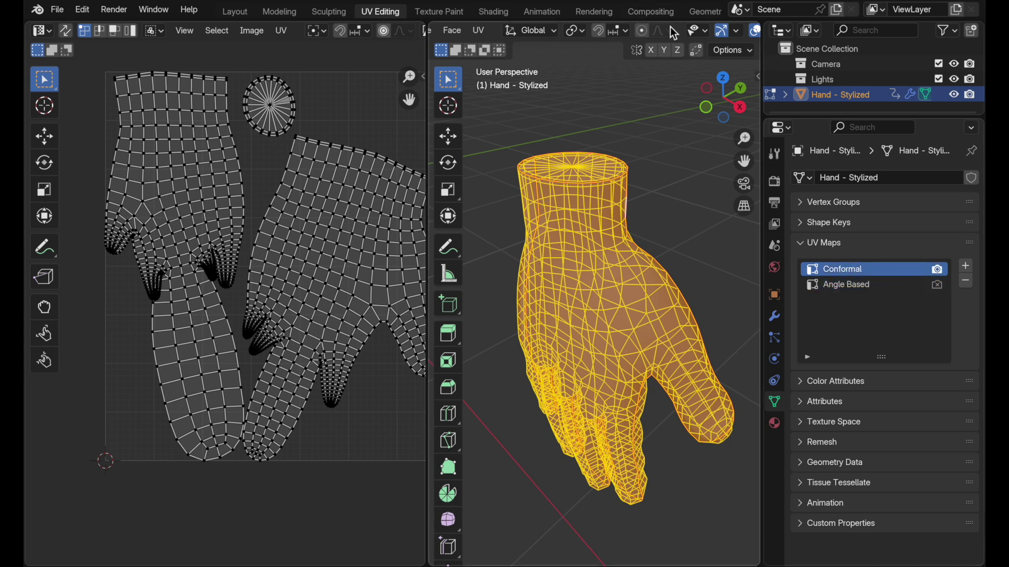
scroll(669, 34, down, 5)
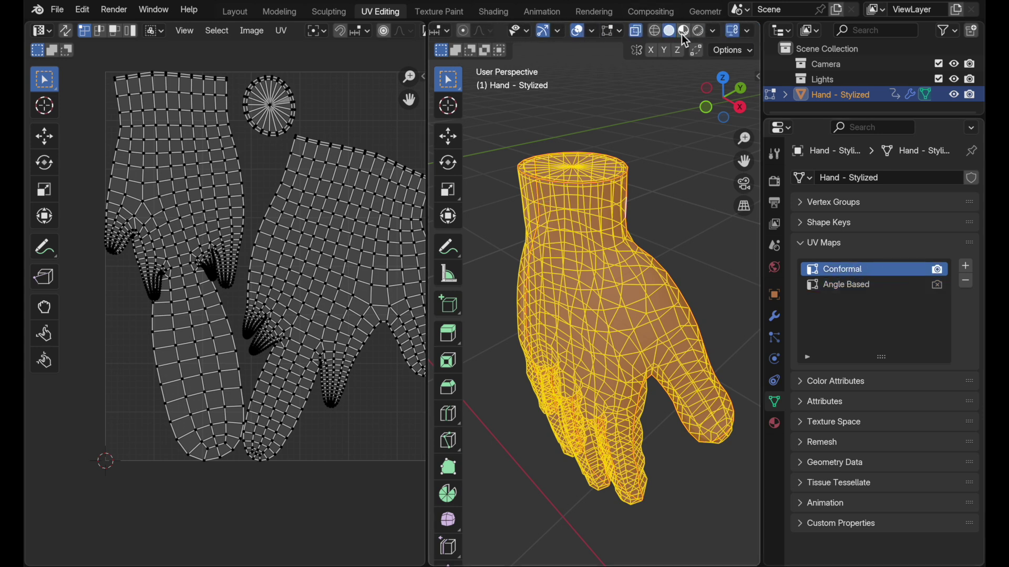
click(682, 32)
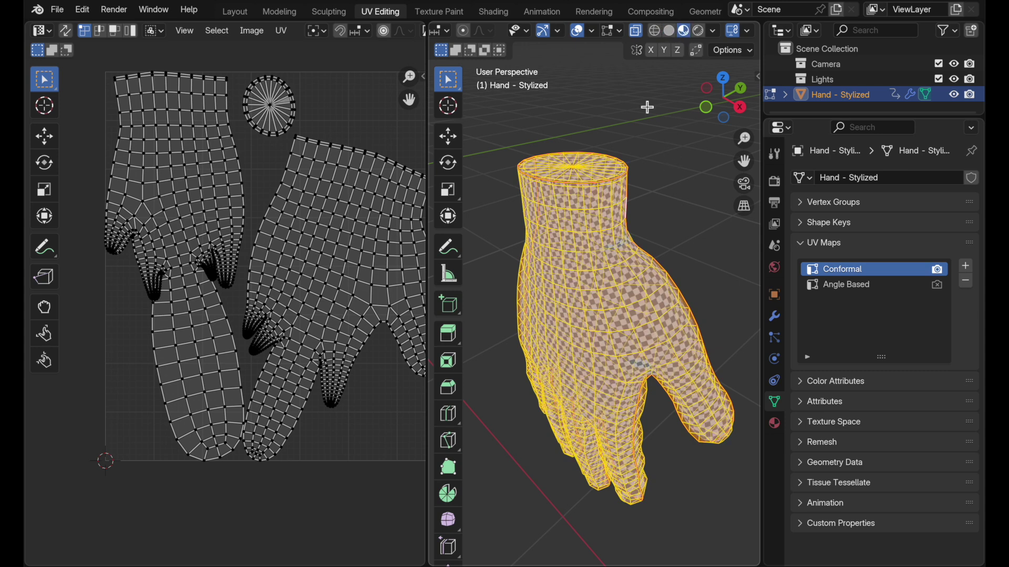
click(578, 31)
key(c)
middle_drag(615, 342, 581, 287)
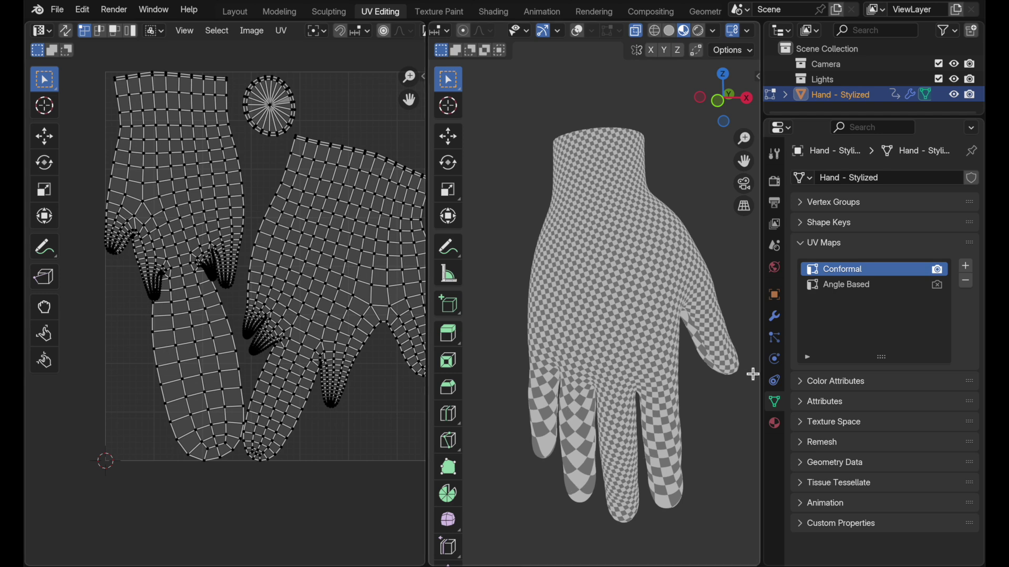
click(838, 285)
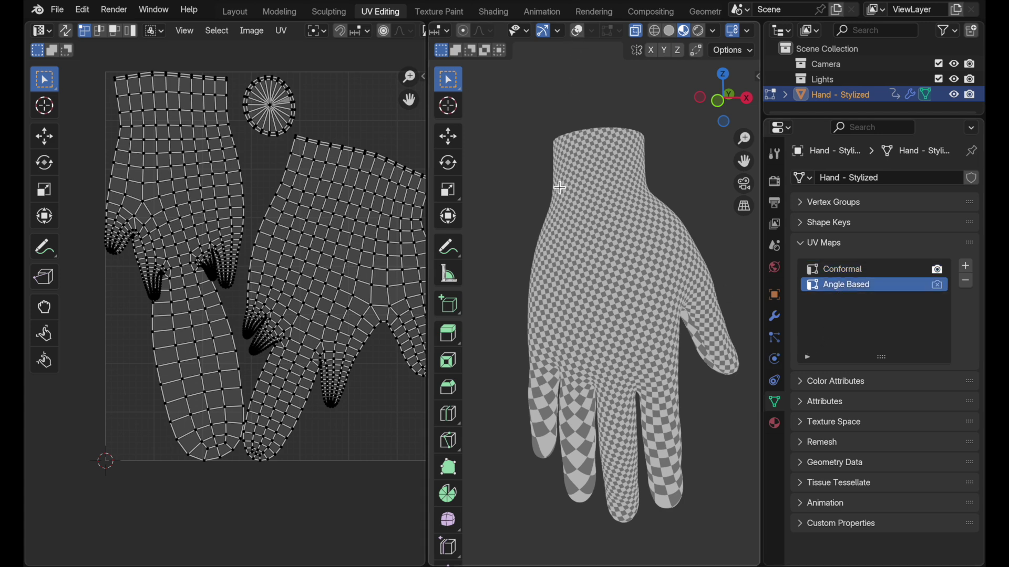
Unwrap the hand with Angle Based and make Angle Based the active render map
key(u)
mouse_move(559, 185)
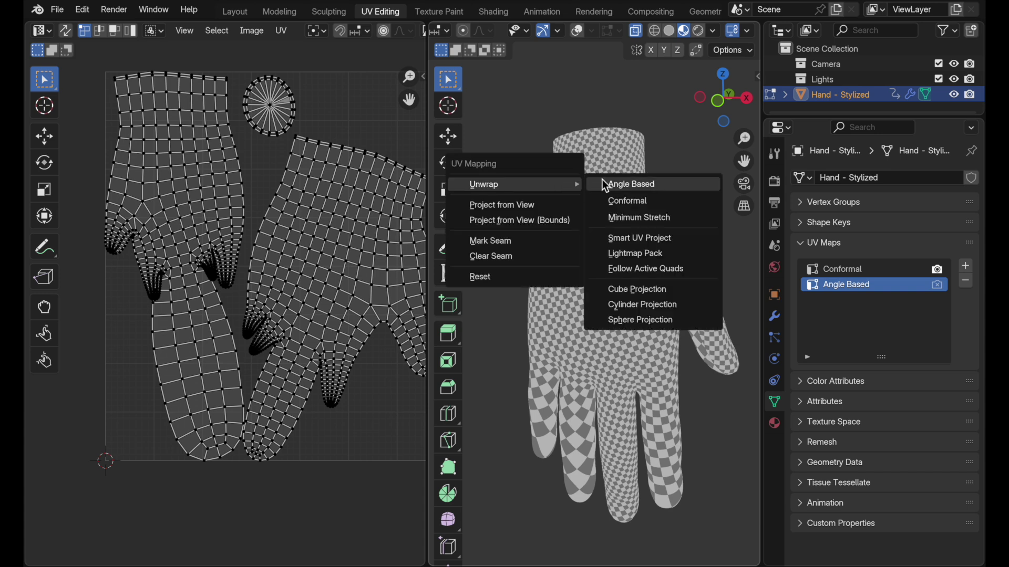
click(637, 183)
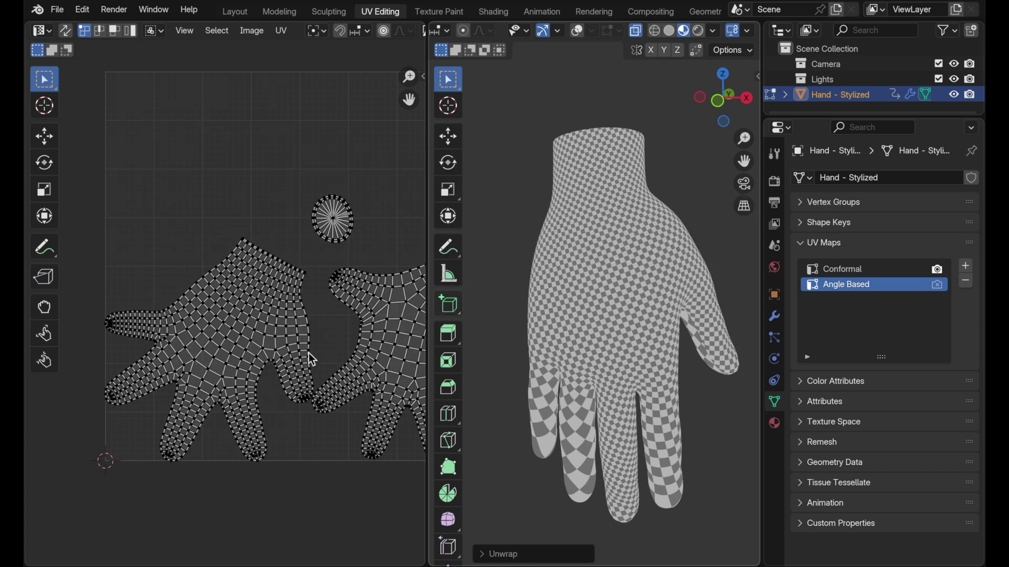
middle_drag(343, 353, 268, 353)
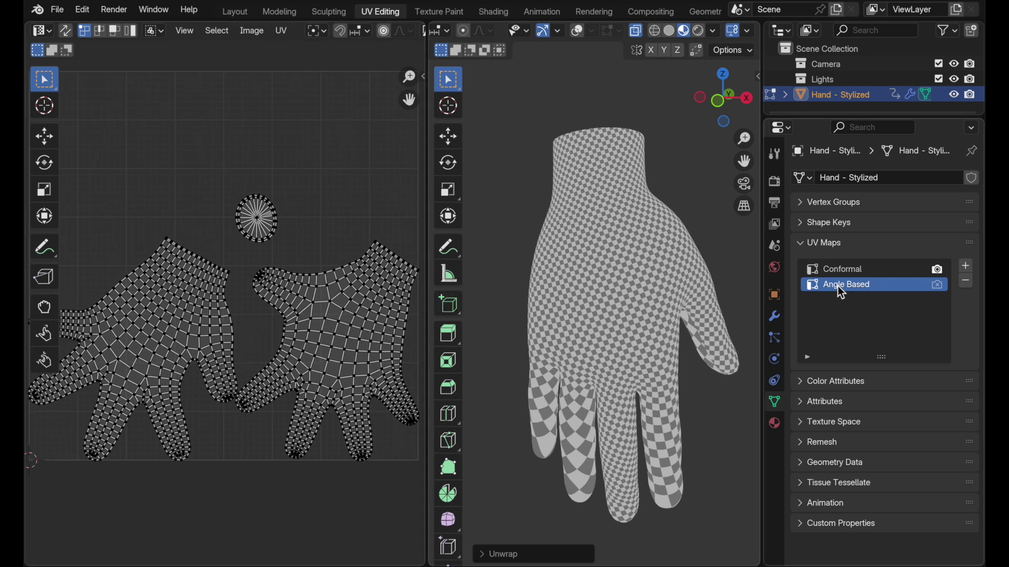
click(939, 286)
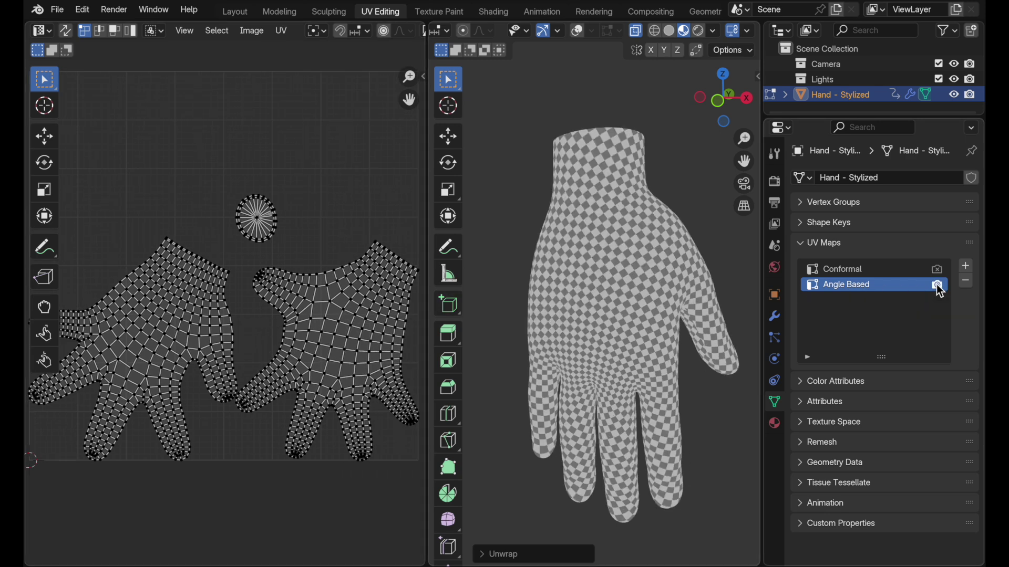
ctrl+middle_drag(675, 491, 702, 434)
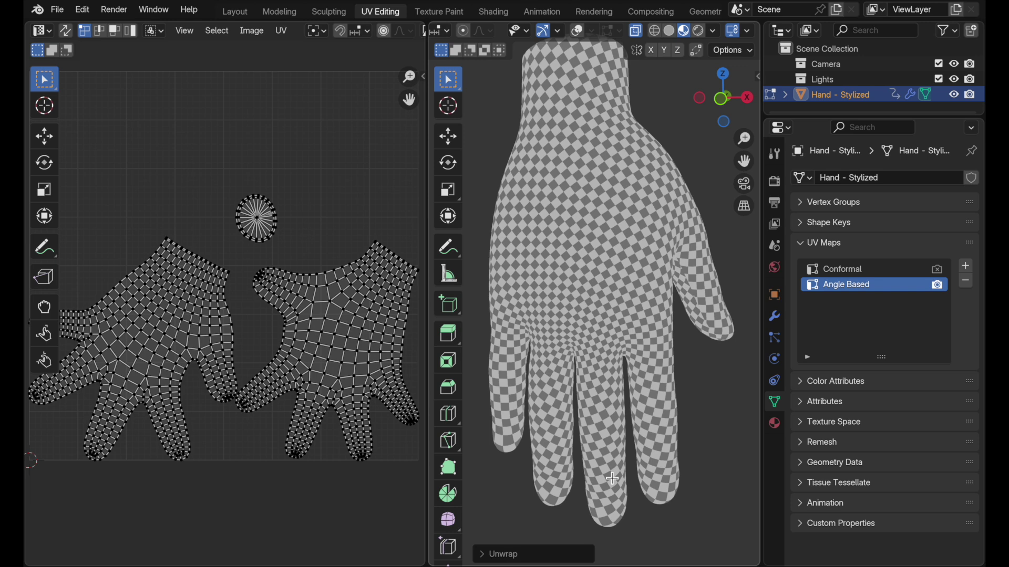
Add a UV map named Minimum and unwrap the hand into it with Minimum Stretch
click(967, 266)
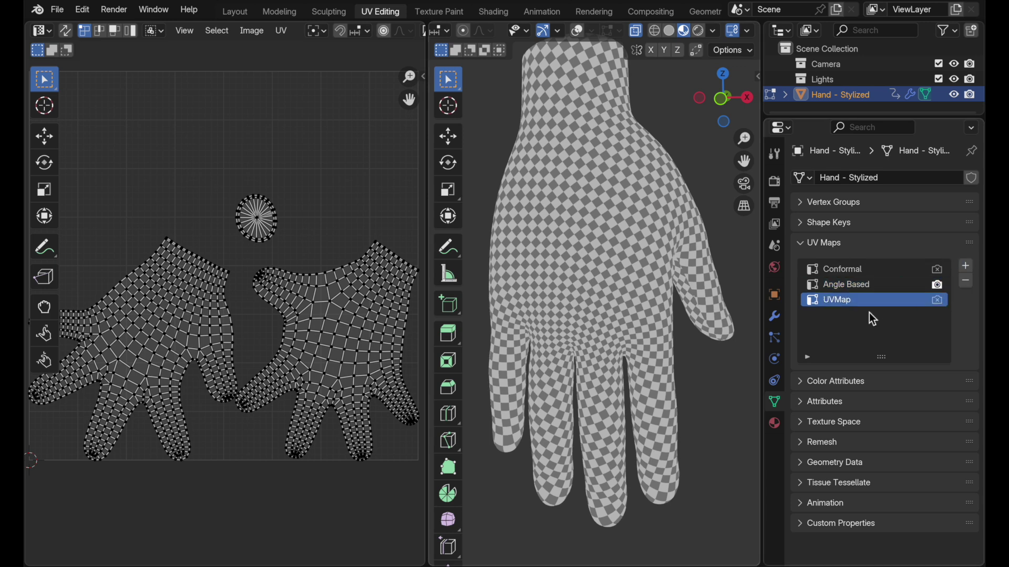
text(Minimum)
key(Return)
click(577, 30)
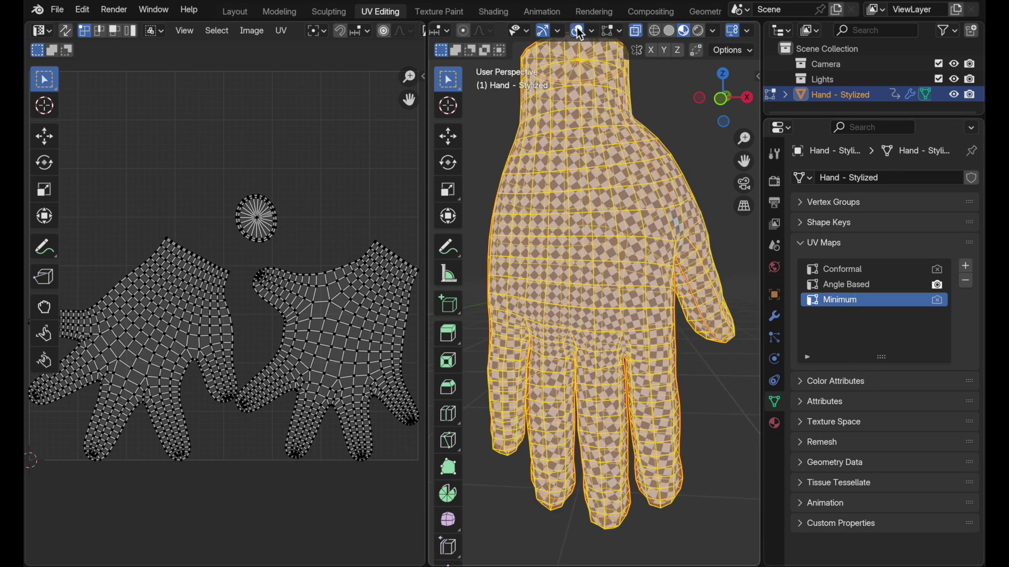
click(576, 30)
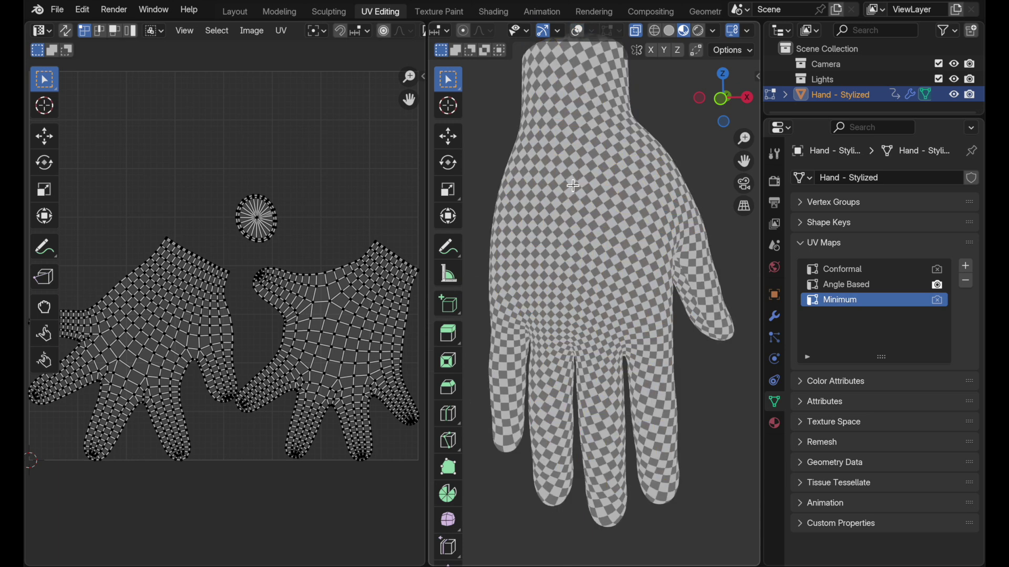
key(u)
mouse_move(572, 183)
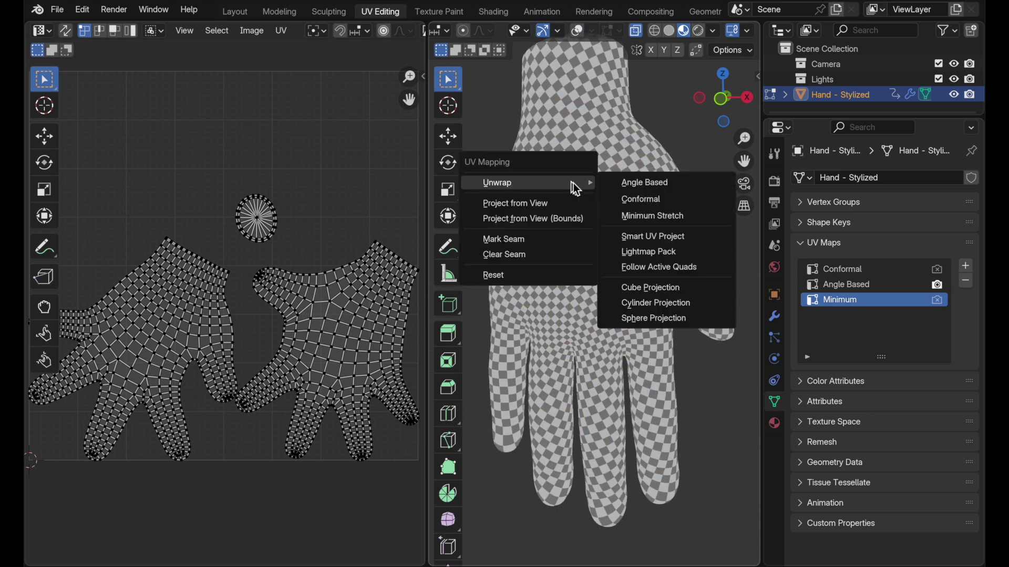
click(630, 215)
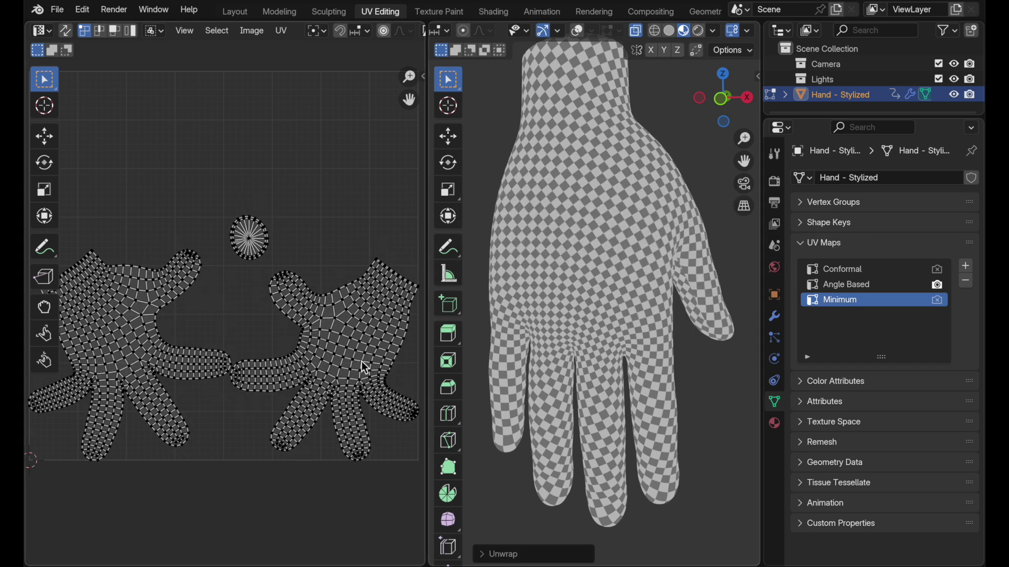
Compare the checker by setting the render map to Minimum, Angle Based, then Conformal
click(937, 300)
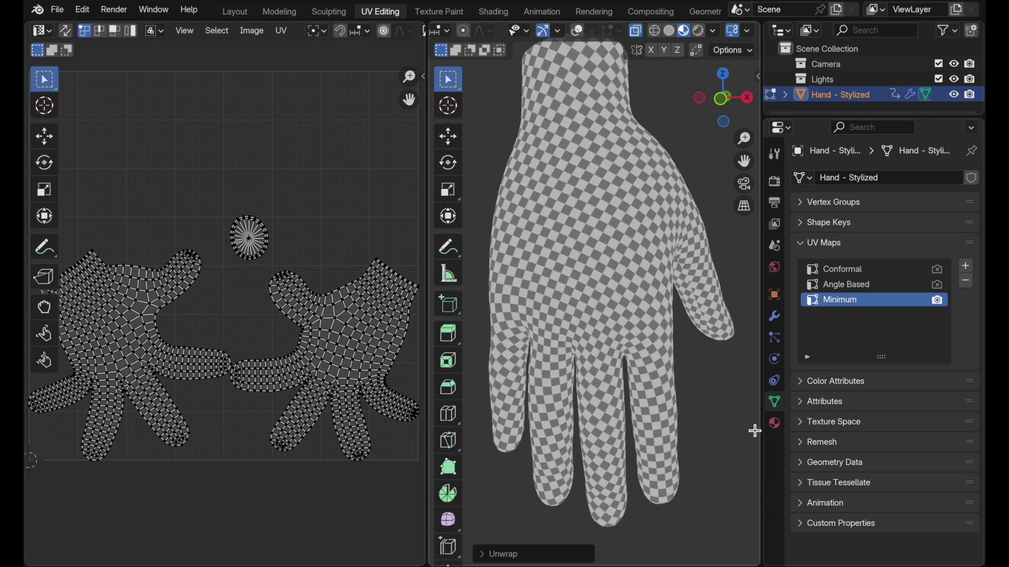
click(937, 287)
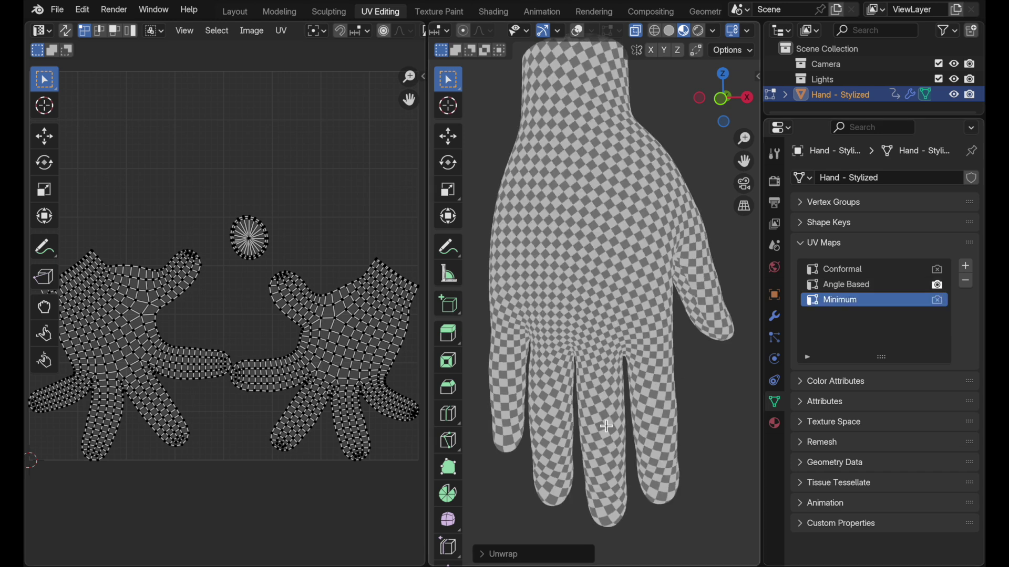
click(938, 270)
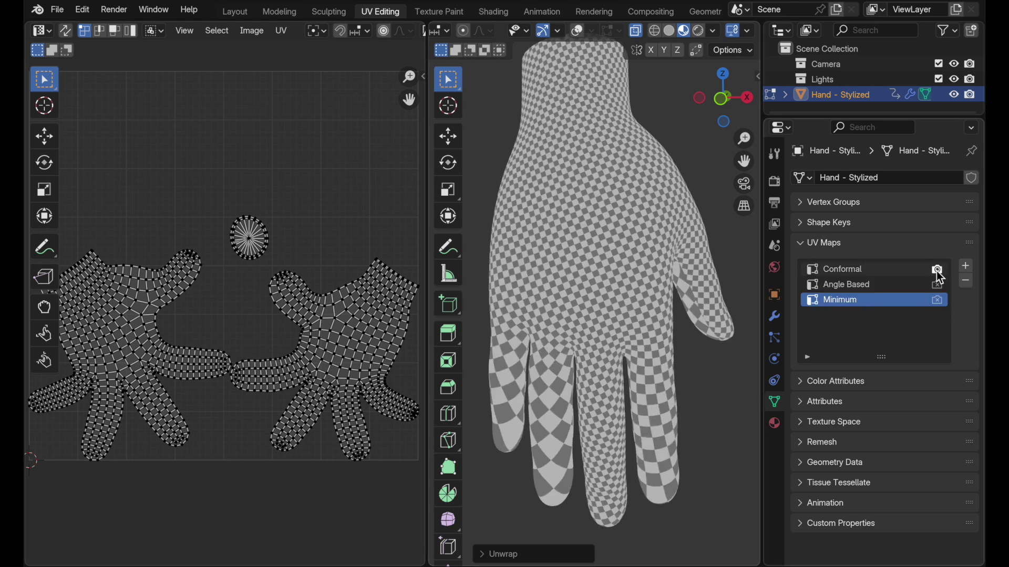
Switch the head's render map through Minimum, Angle Based and Minimal, orbiting to inspect each checker
click(937, 301)
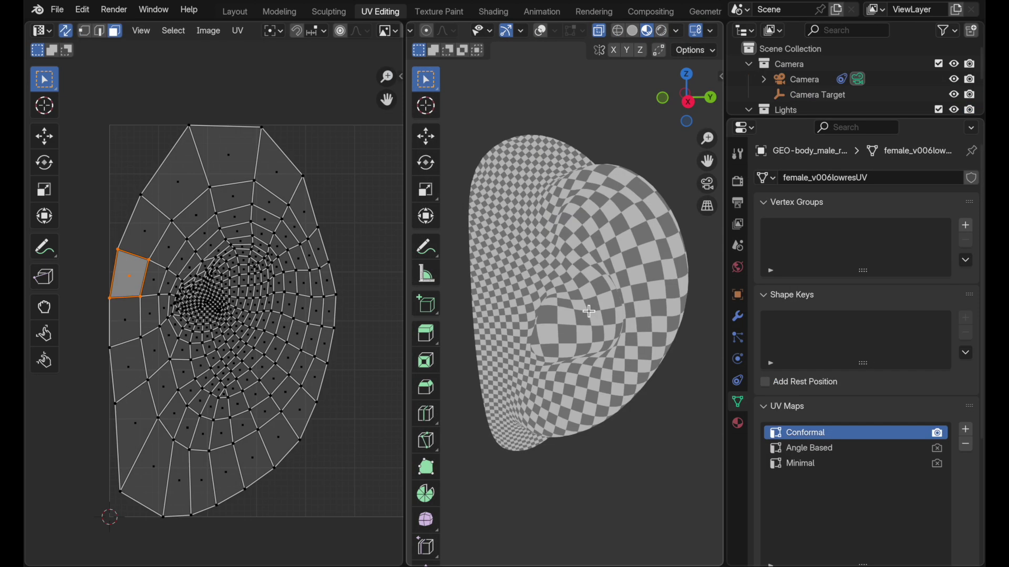
middle_drag(579, 315, 663, 304)
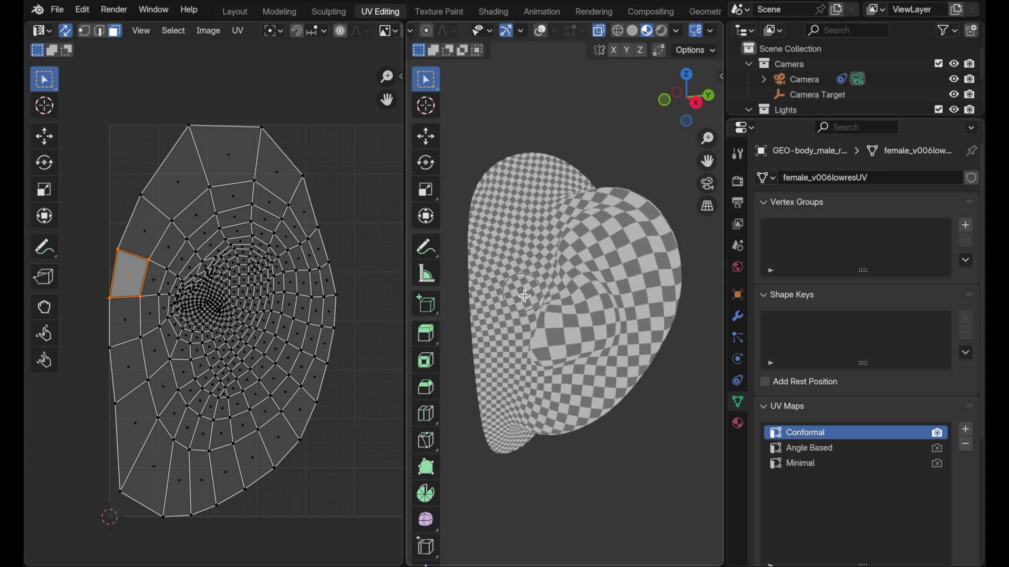
middle_drag(525, 307, 483, 261)
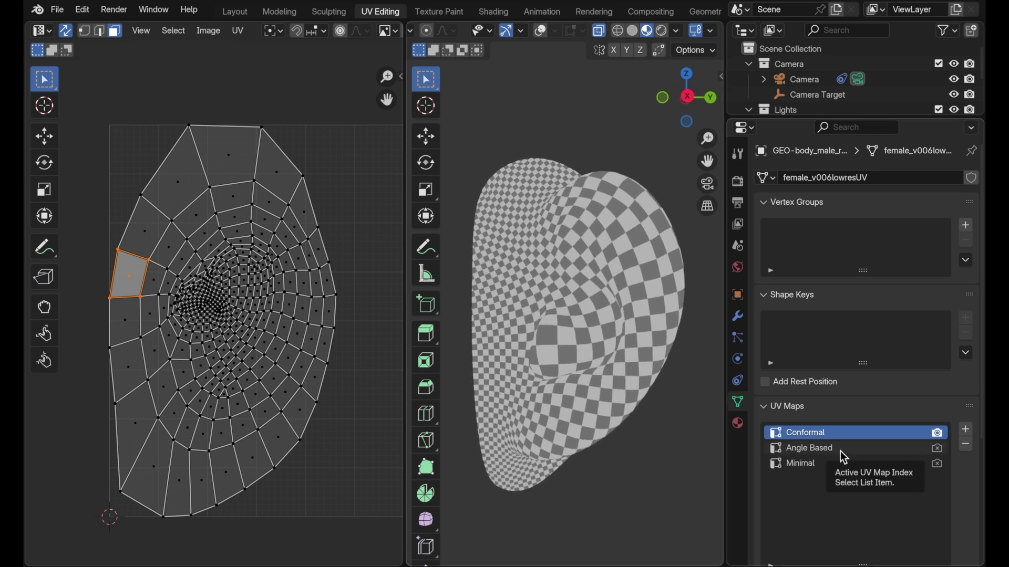
click(876, 446)
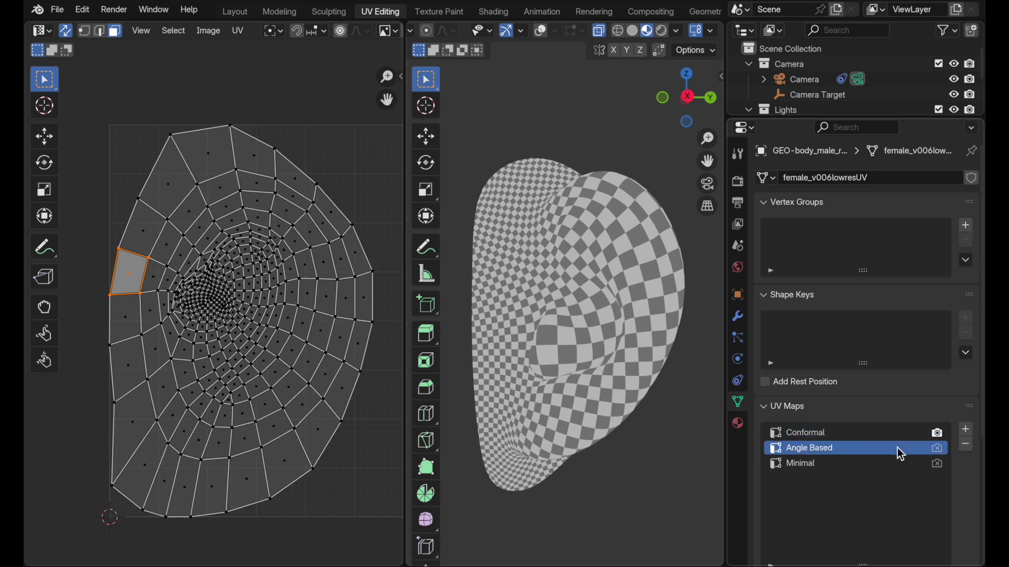
click(939, 450)
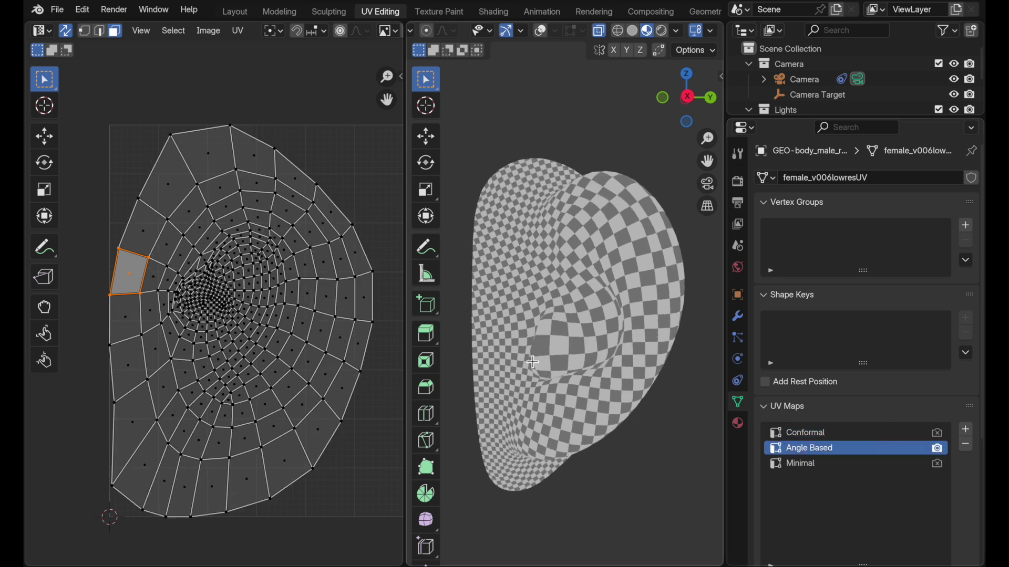
mouse_move(574, 387)
middle_down()
mouse_move(603, 412)
mouse_move(567, 399)
middle_up()
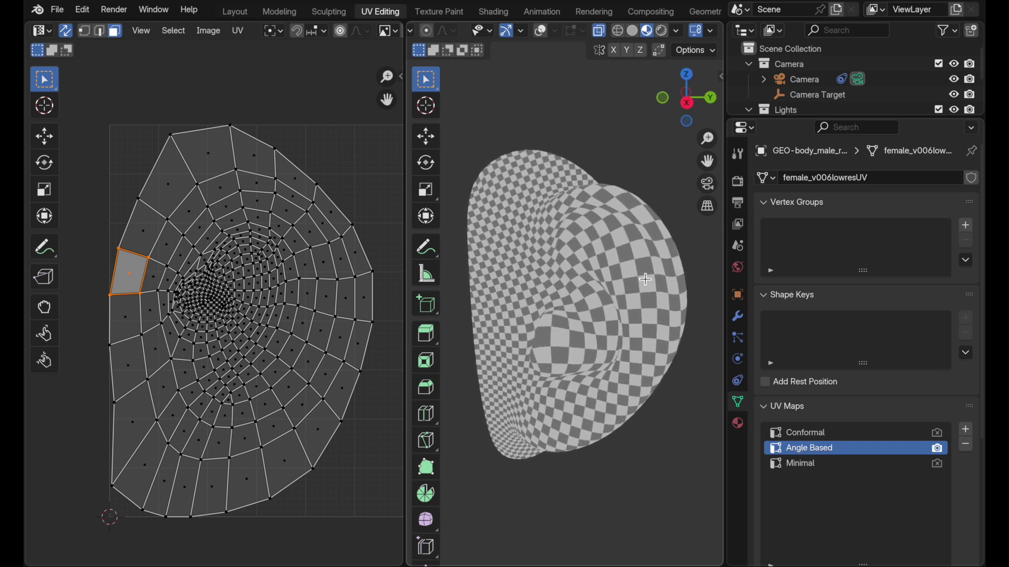
click(815, 467)
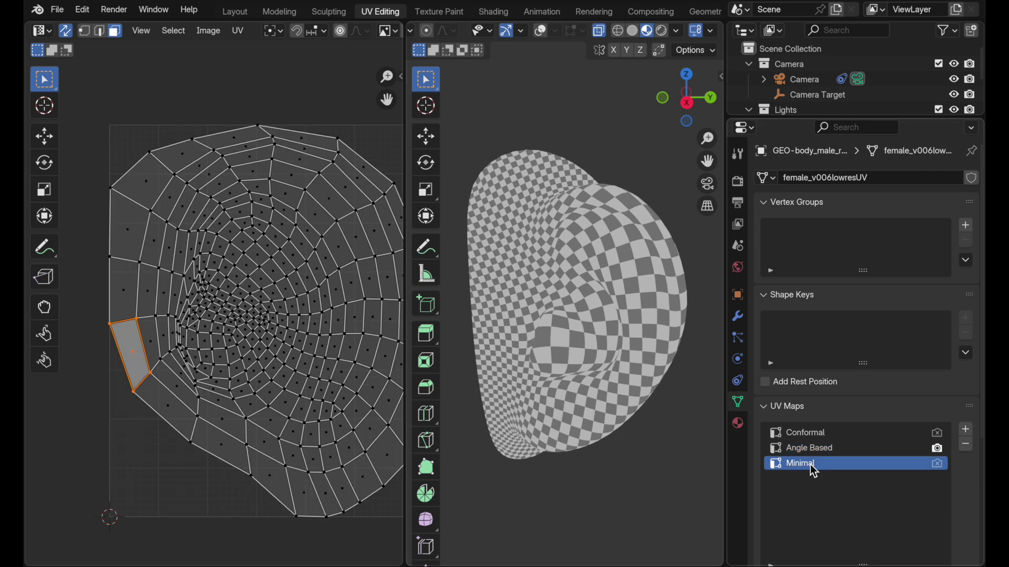
click(938, 465)
middle_drag(648, 491, 618, 463)
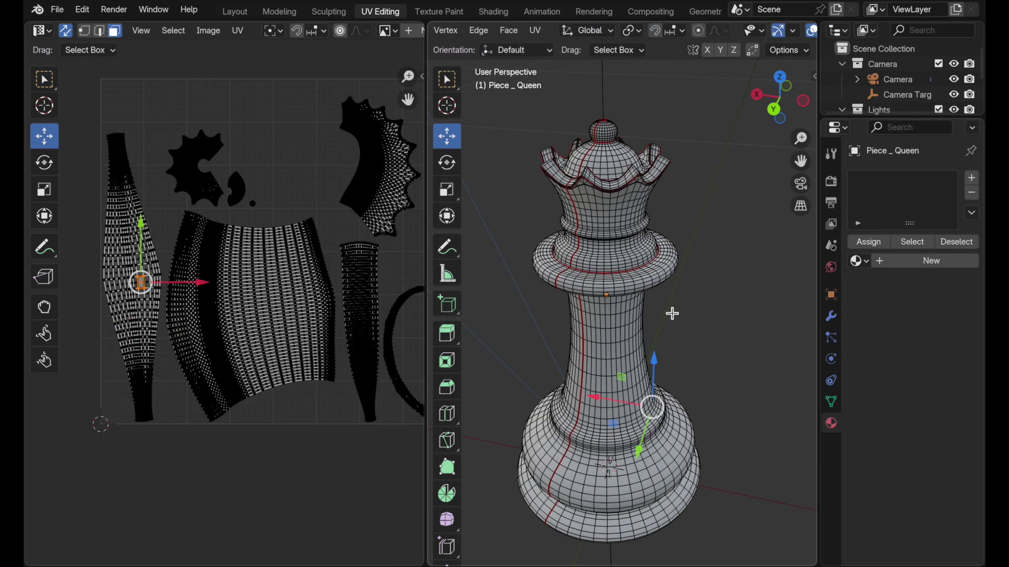
Apply the Checkers material to the queen
mouse_move(673, 314)
middle_down()
mouse_move(664, 322)
mouse_move(676, 319)
mouse_move(675, 292)
mouse_move(668, 297)
middle_up()
scroll(675, 319, up, 3)
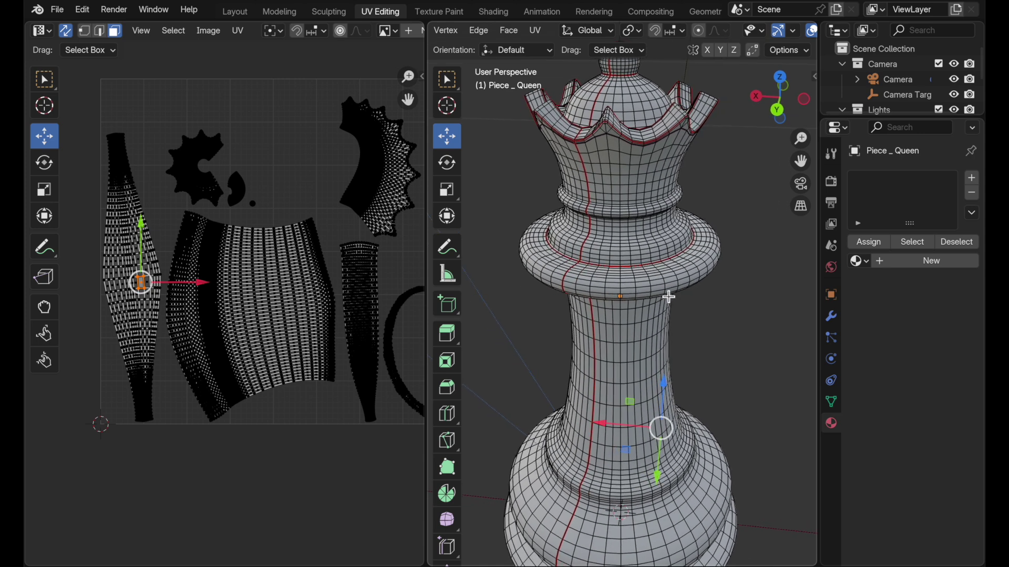
click(831, 402)
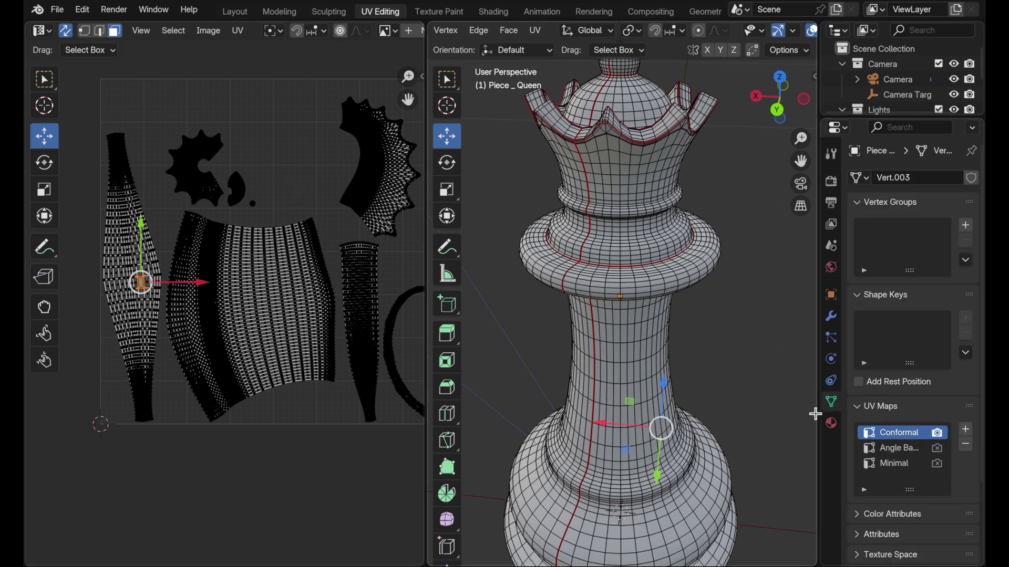
click(830, 423)
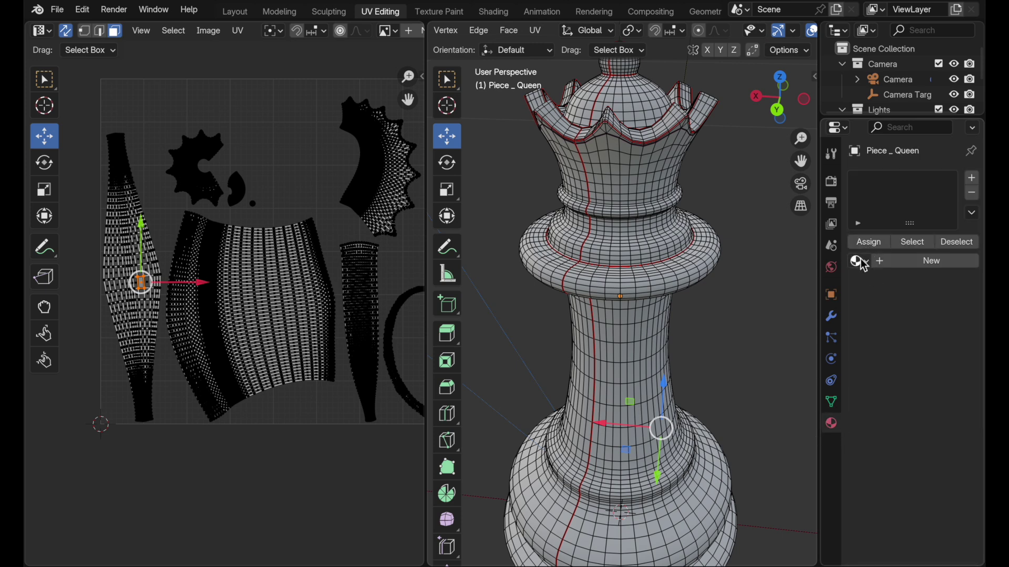
click(859, 261)
click(836, 286)
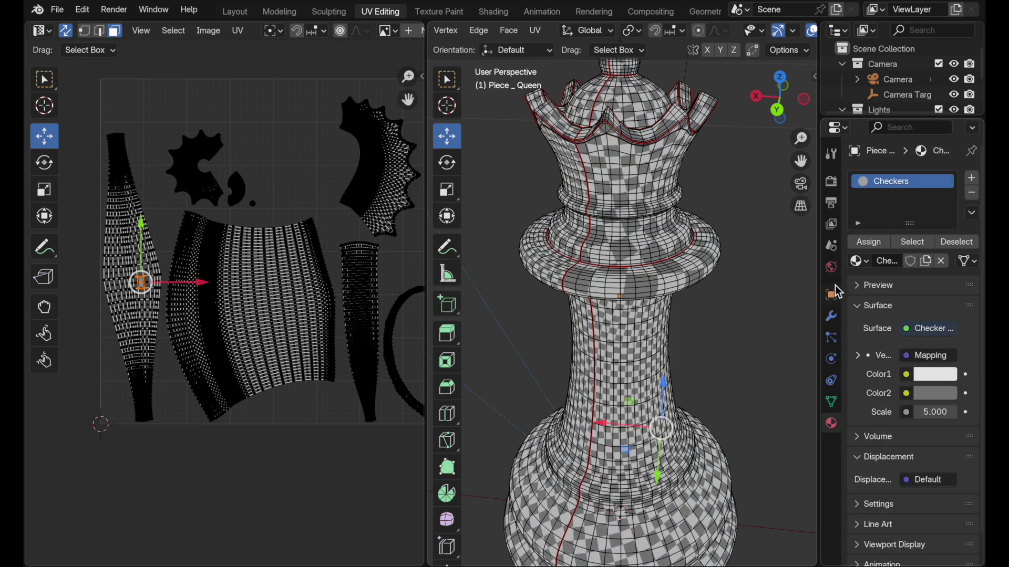
Hide the viewport overlays and orbit in closer around the queen
middle_drag(756, 309, 749, 323)
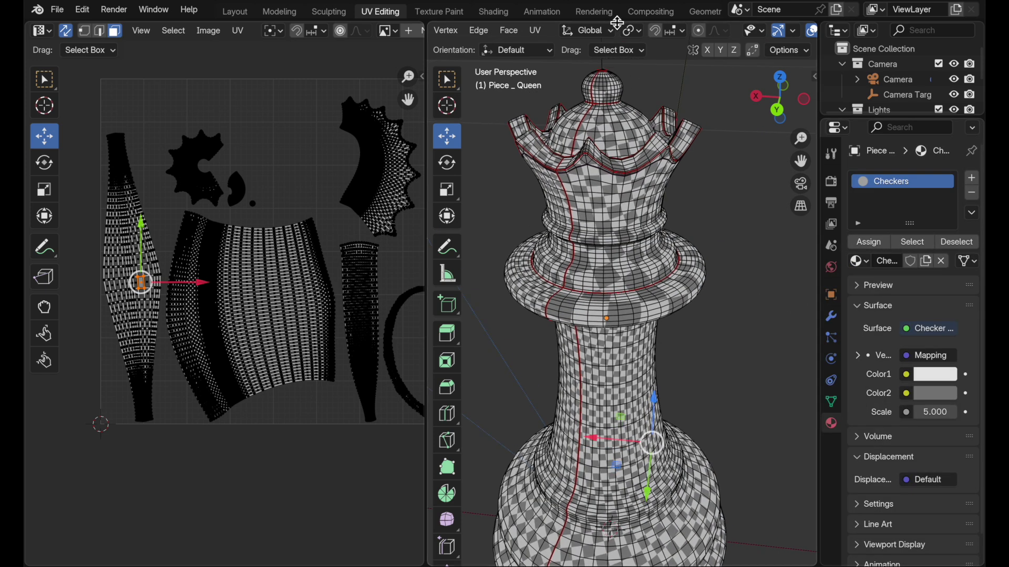
scroll(628, 33, down, 2)
click(759, 31)
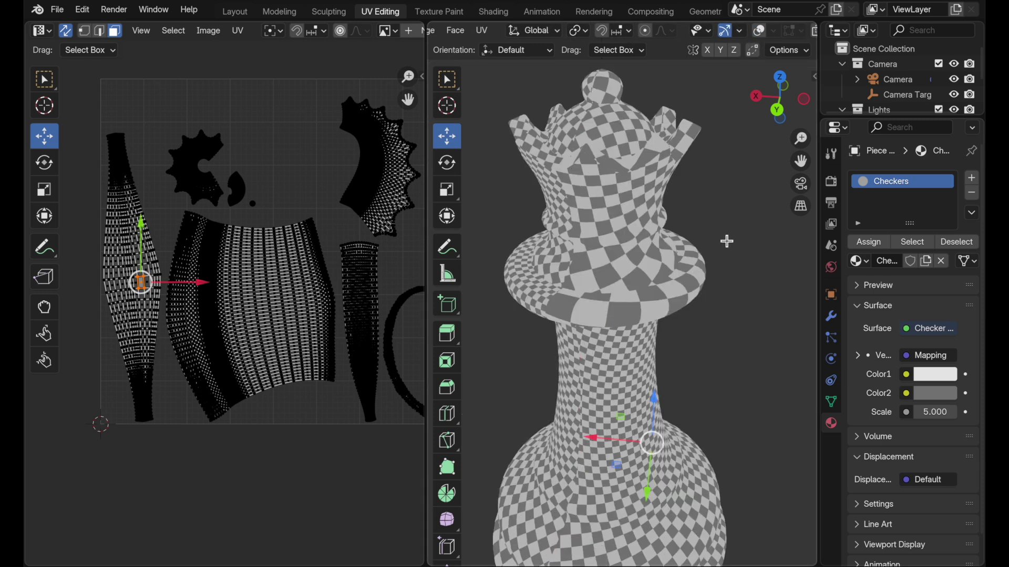
mouse_move(726, 252)
middle_down()
mouse_move(706, 267)
mouse_move(728, 266)
middle_up()
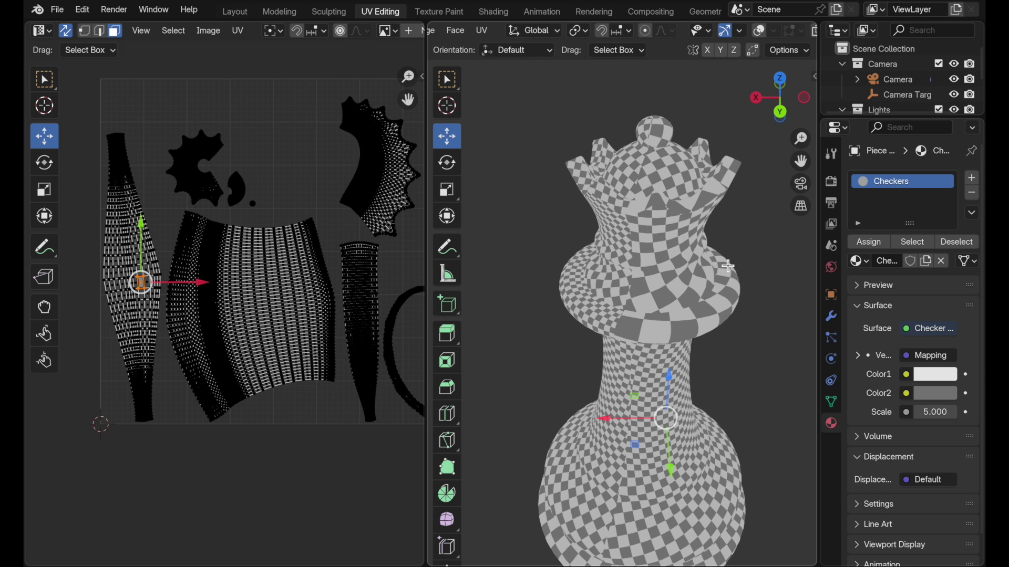
Make Angle Based the queen's active and render UV map
click(831, 402)
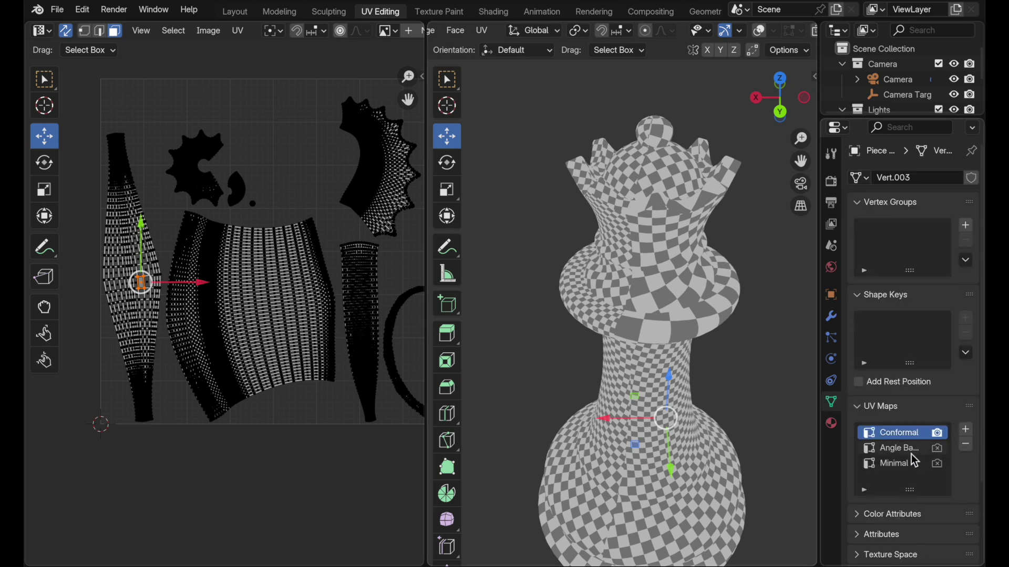
click(937, 450)
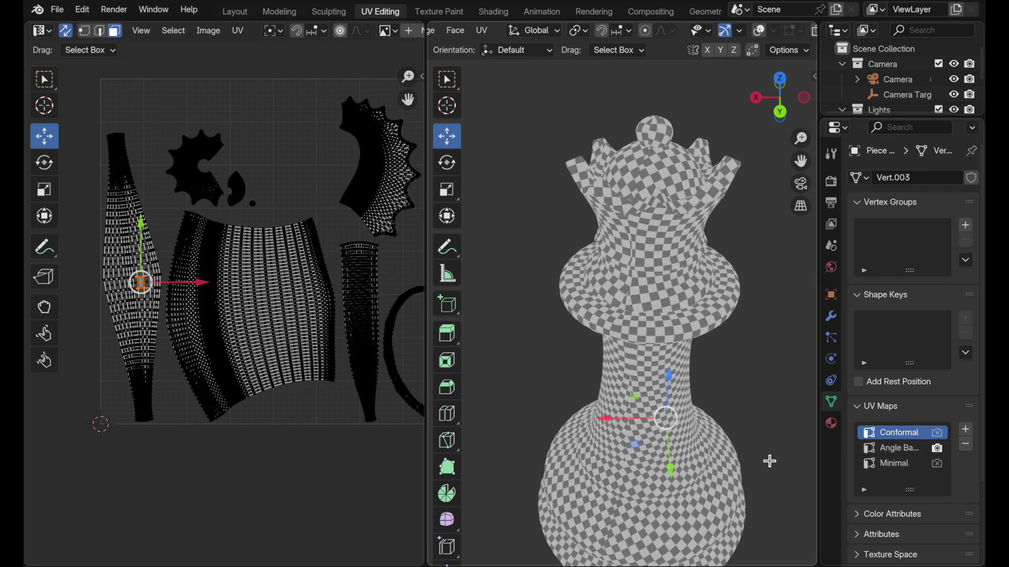
scroll(770, 457, up, 1)
click(888, 449)
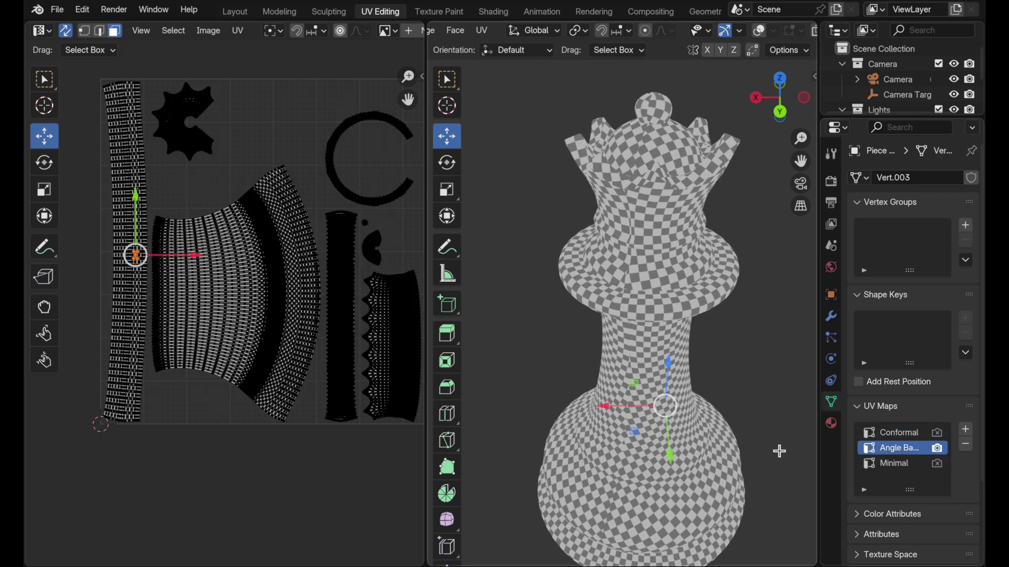
middle_drag(759, 446, 606, 297)
Switch the queen's active and render UV map to Minimal
scroll(607, 297, up, 2)
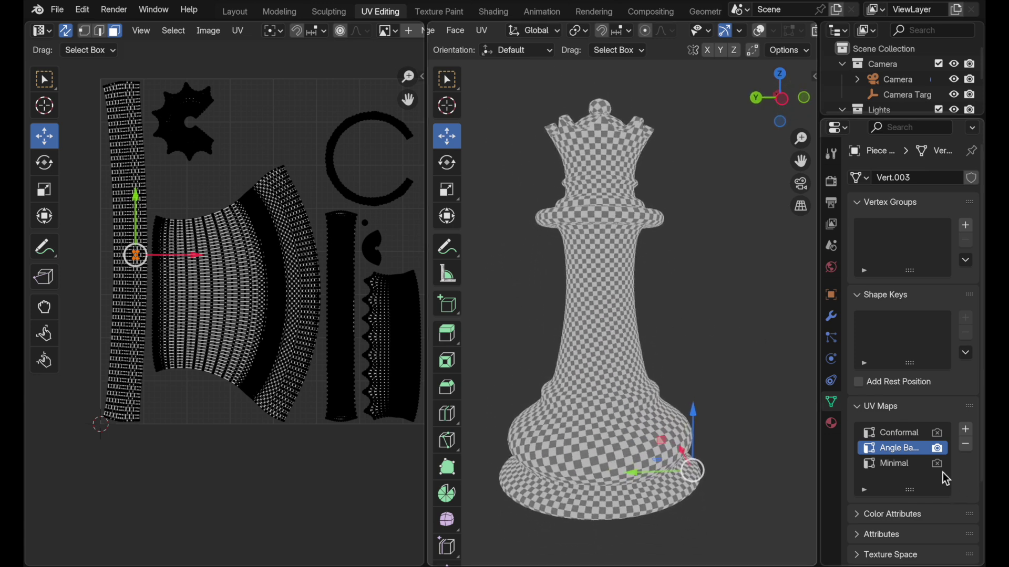
click(914, 472)
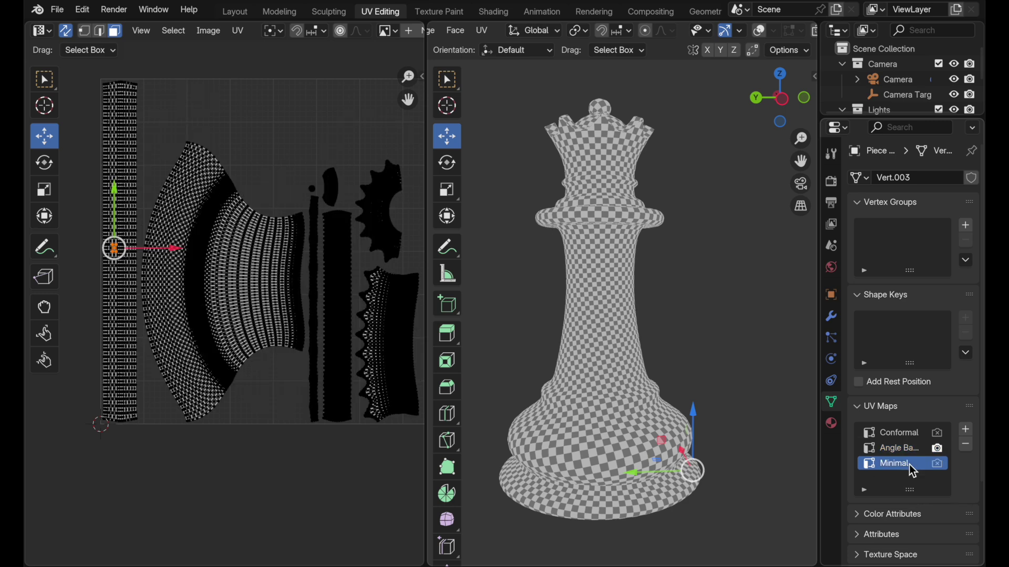
click(938, 466)
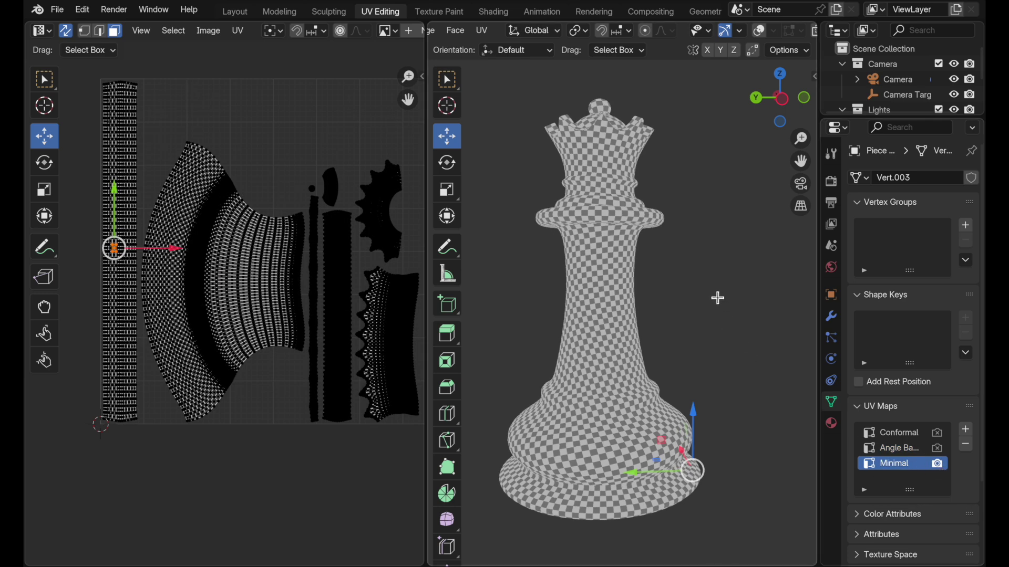
middle_drag(714, 290, 733, 310)
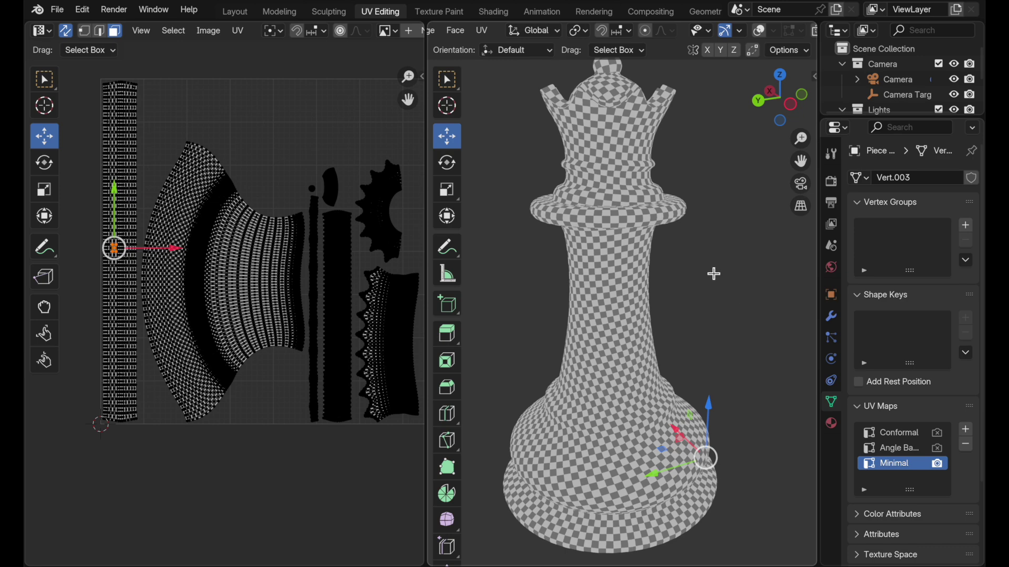
Show the knight in Material Preview with its checker texture and its UV Maps list
middle_drag(705, 252, 705, 240)
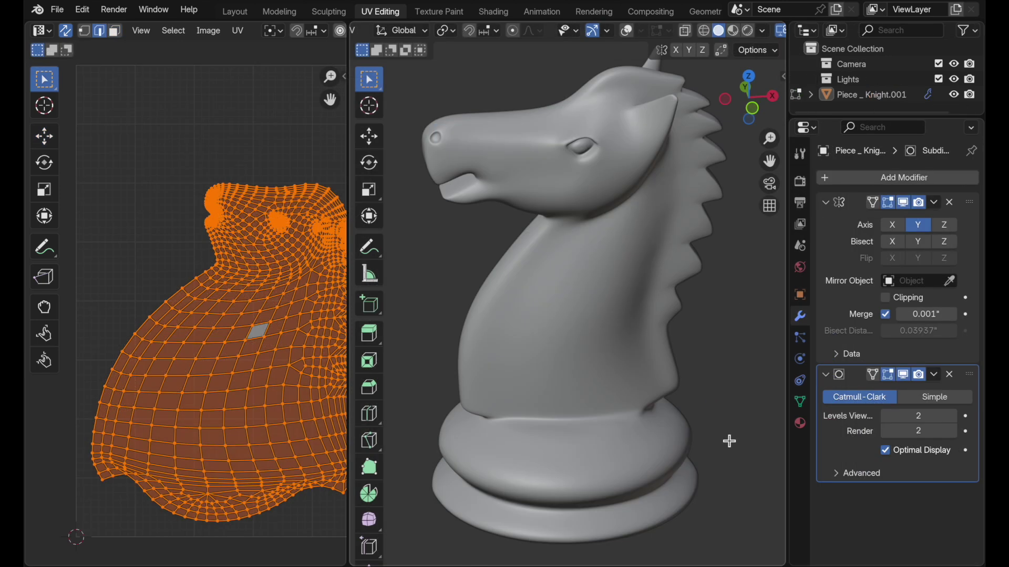
mouse_move(685, 388)
middle_down()
mouse_move(675, 370)
mouse_move(695, 401)
middle_up()
middle_drag(256, 282, 248, 281)
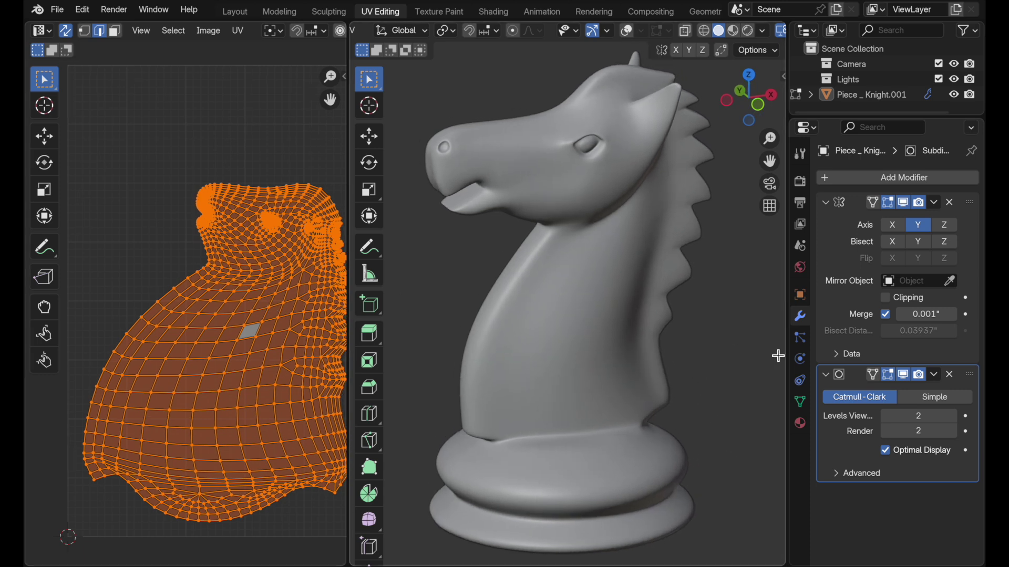
click(798, 410)
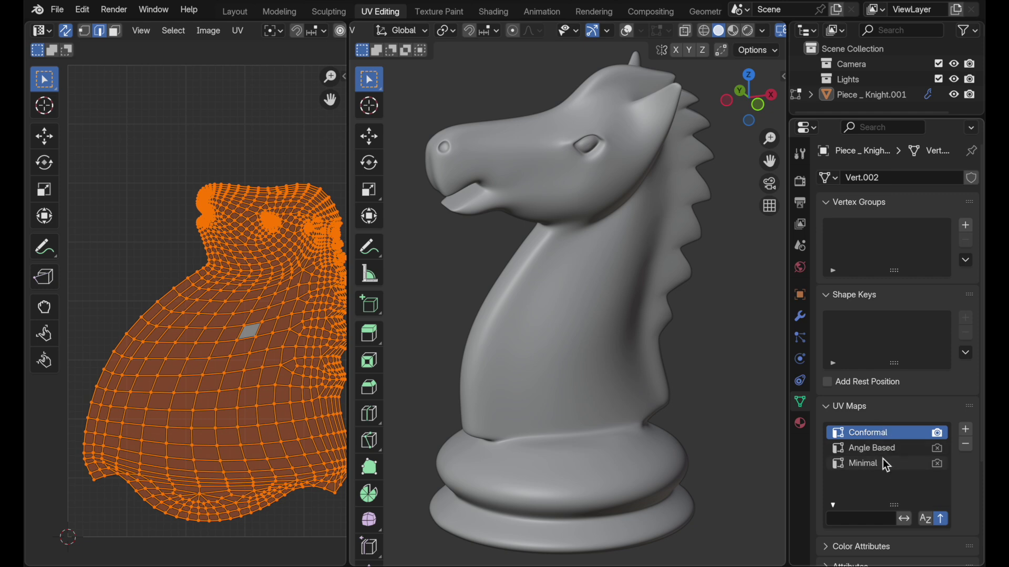
click(735, 32)
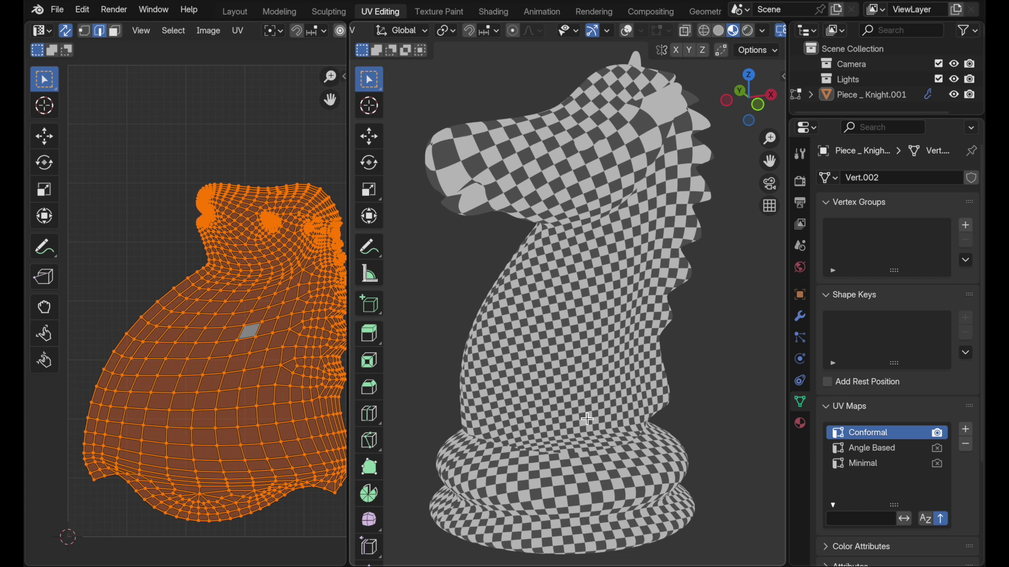
middle_drag(587, 419, 612, 414)
Make Angle Based, then Minimal, the knight's active and render UV map
click(870, 449)
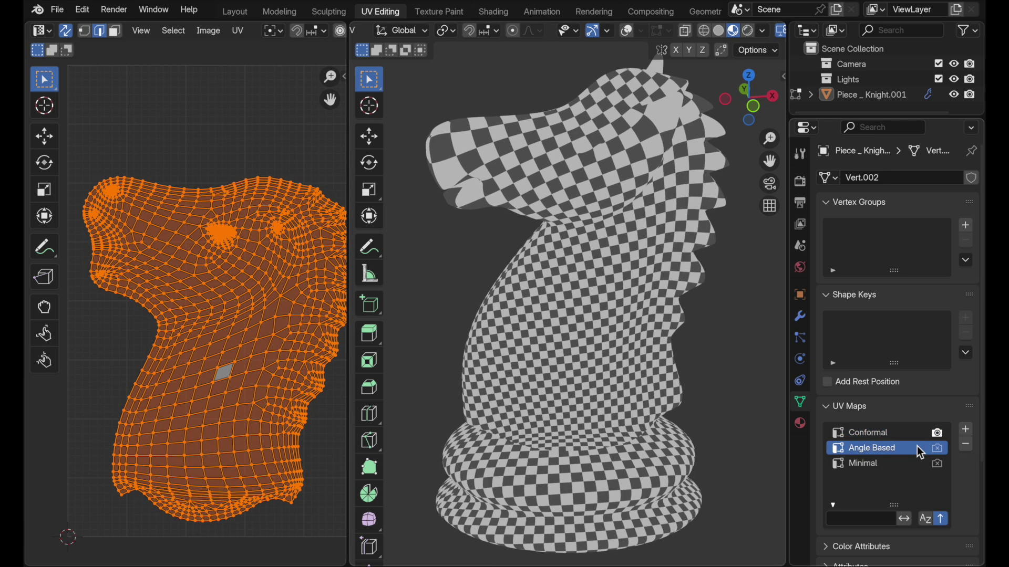
click(937, 448)
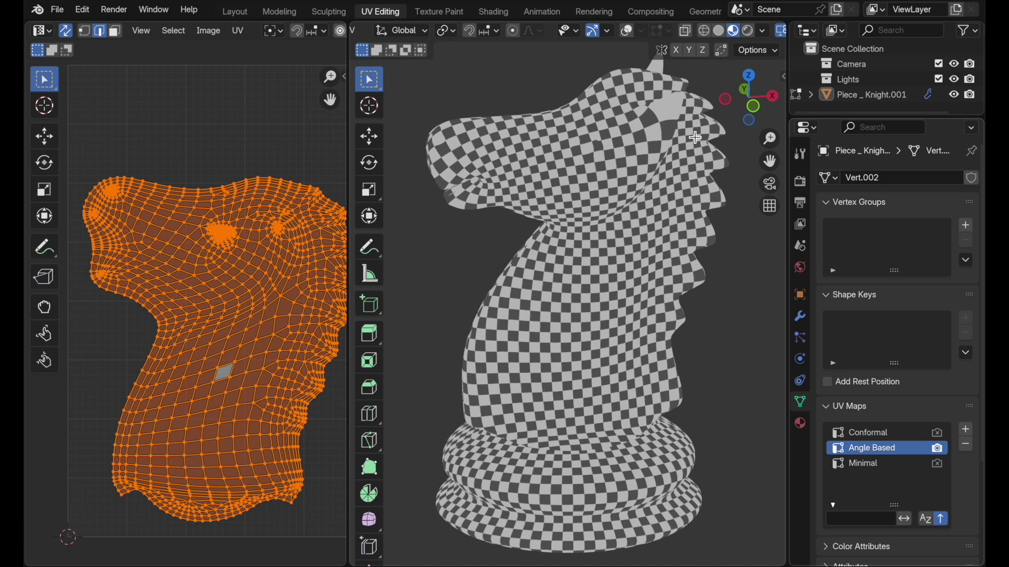
click(864, 466)
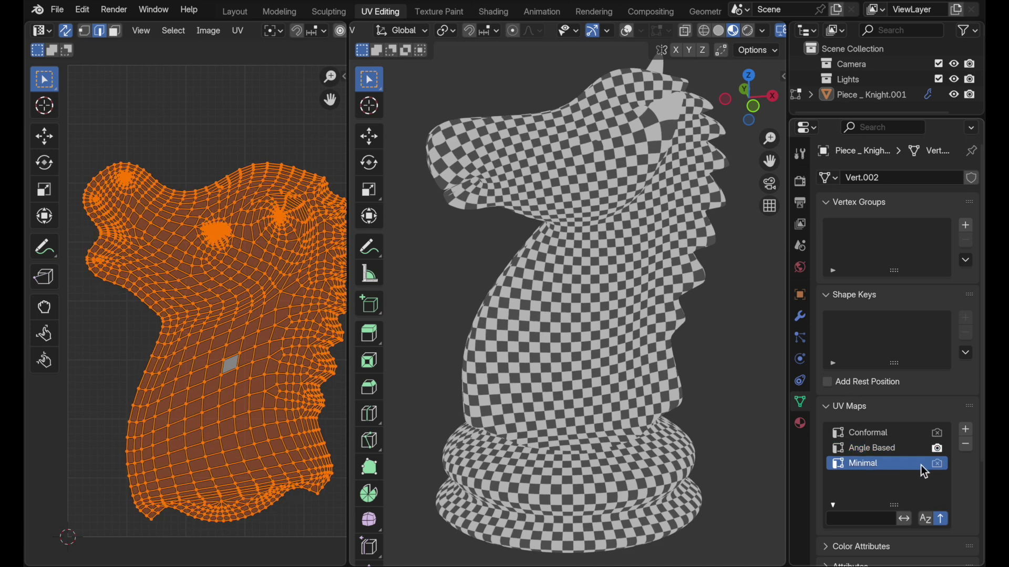
click(938, 465)
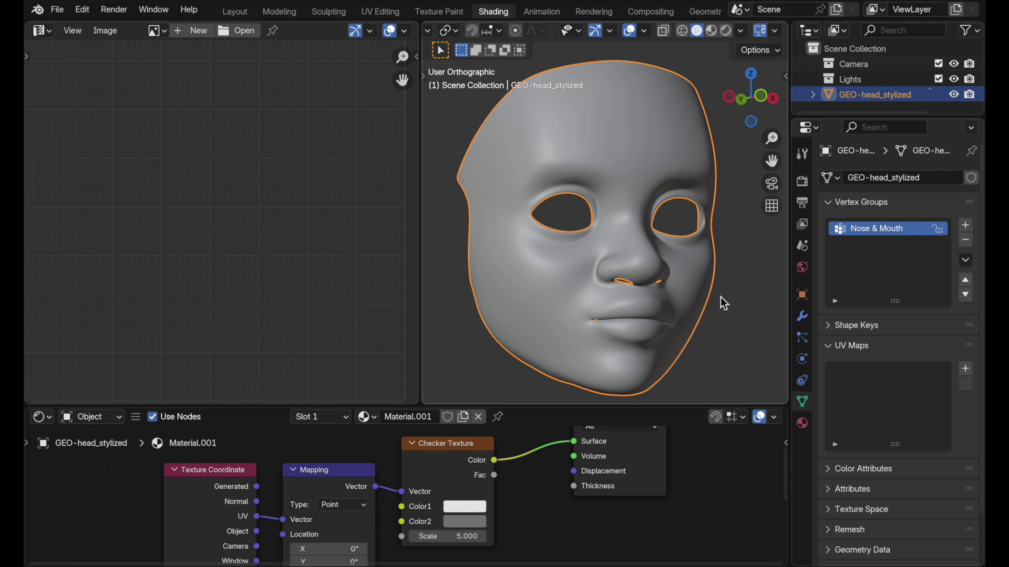
In Edit Mode, add a new UV map to the head named 'Confommal'
key(Tab)
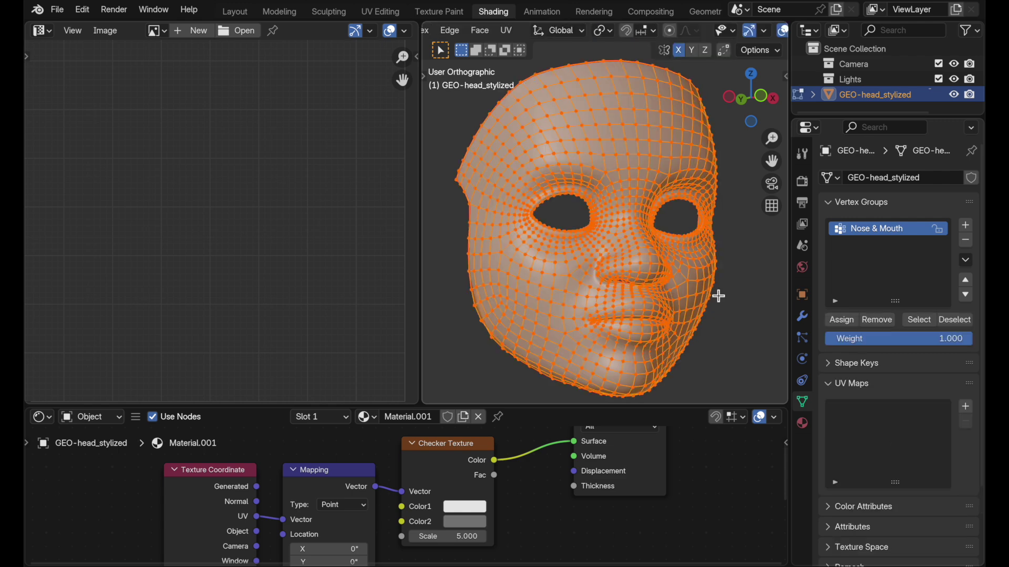
click(966, 406)
double_click(874, 409)
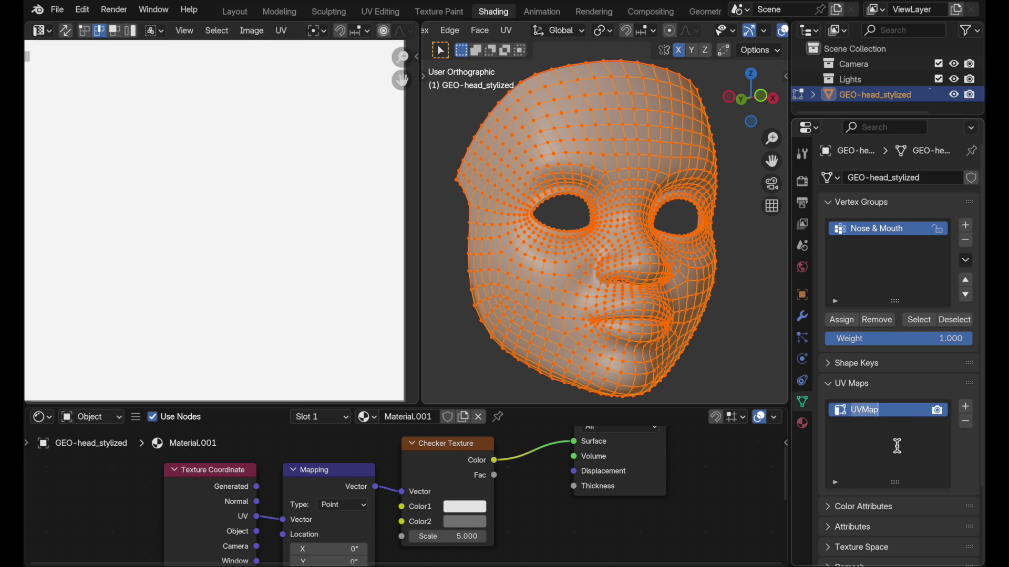
text(Confom)
text(mal)
key(Return)
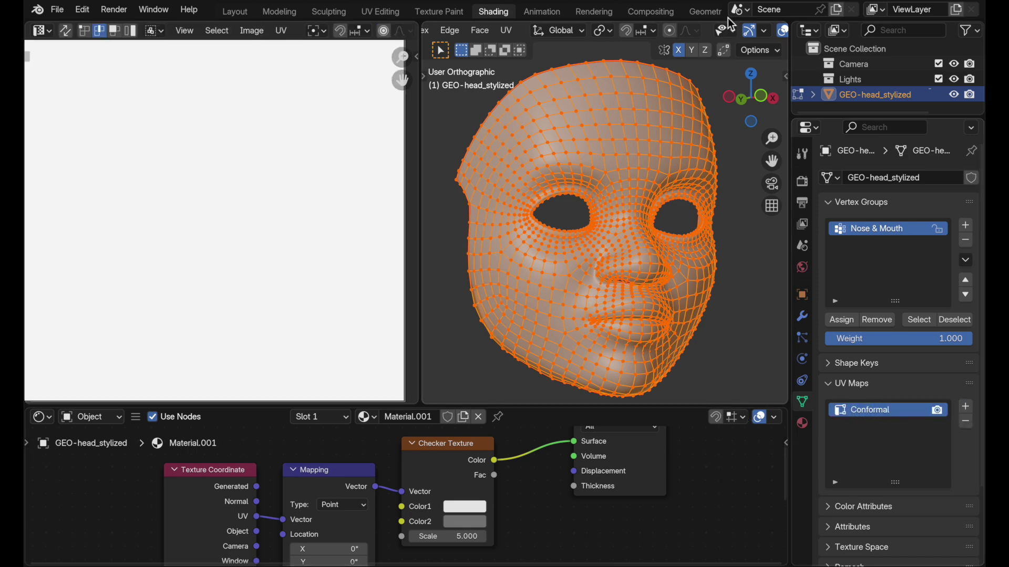
Hide the wireframe overlay and unwrap the head with the Conformal method
scroll(730, 24, down, 5)
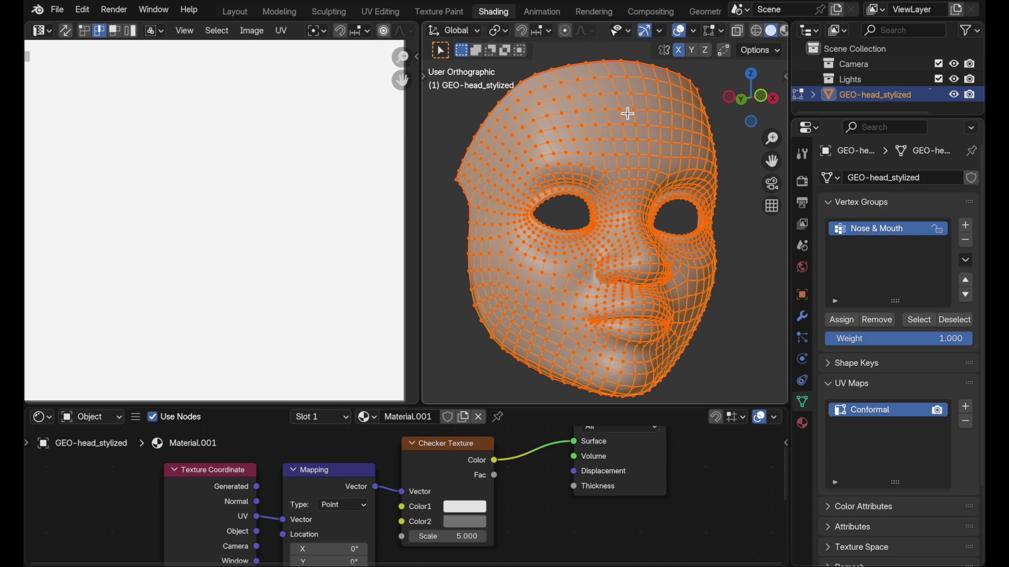
click(680, 31)
key(u)
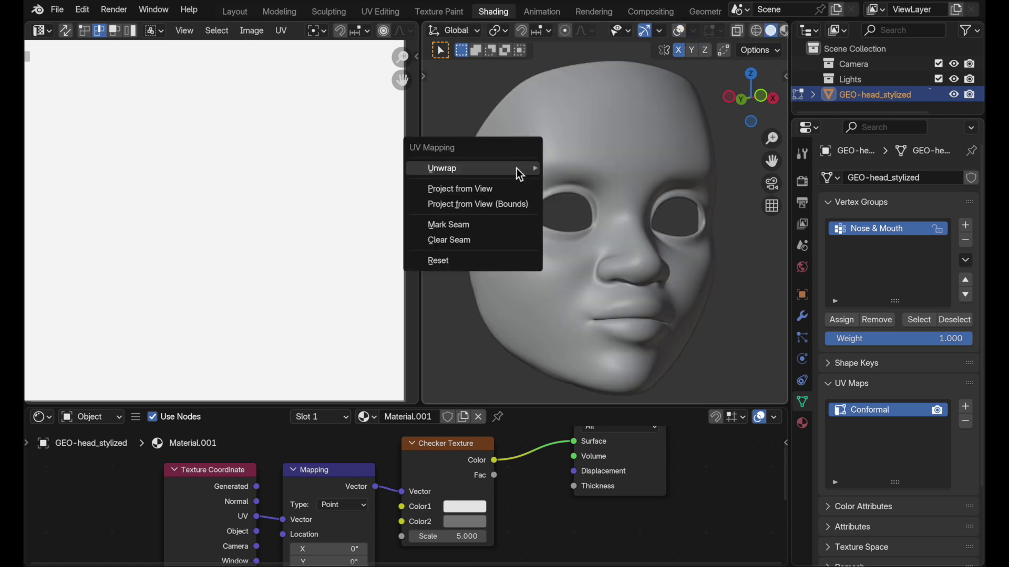
mouse_move(518, 173)
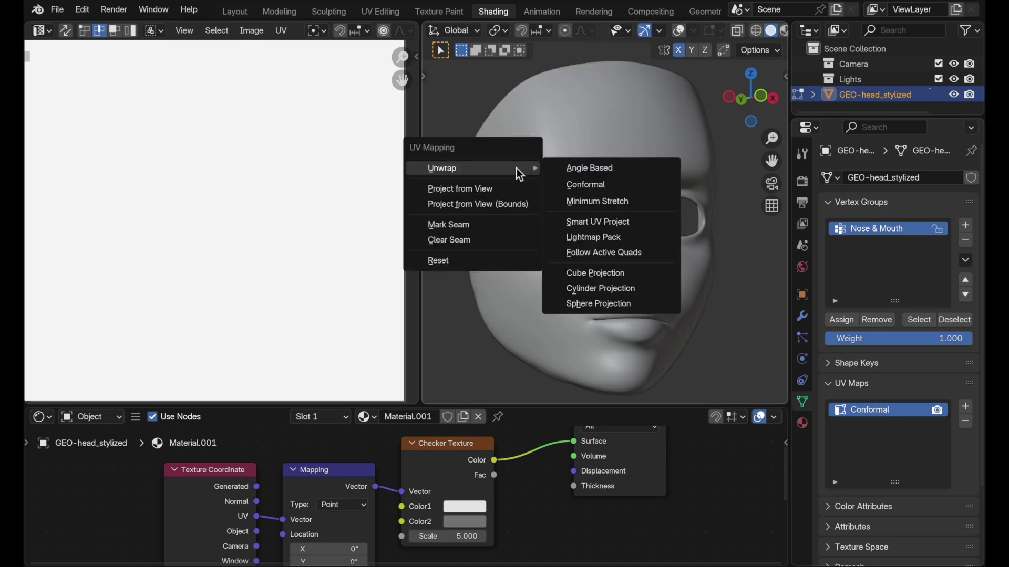
click(587, 185)
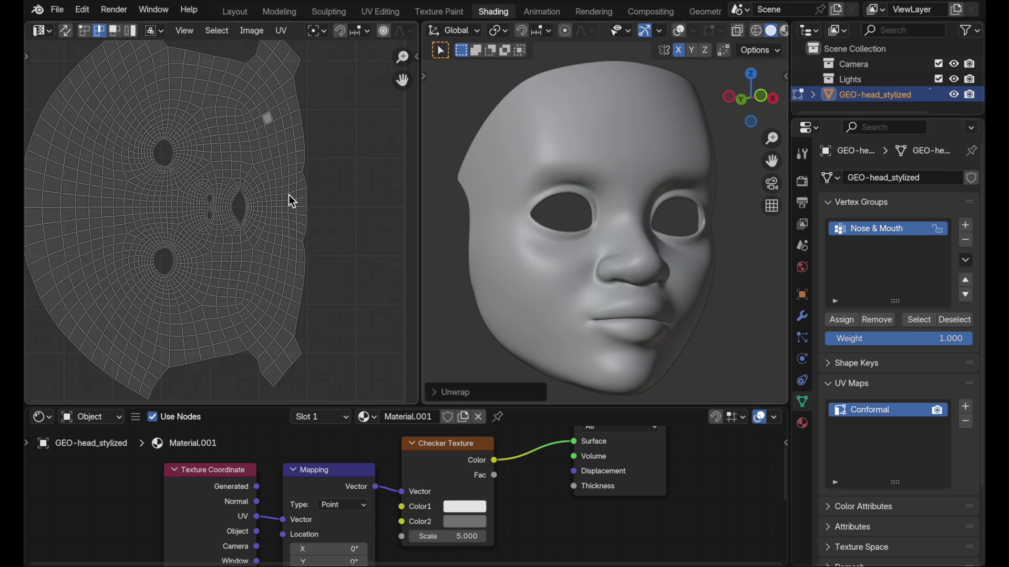
Switch to Material Preview and orbit to inspect the checker on the face
scroll(291, 200, up, 2)
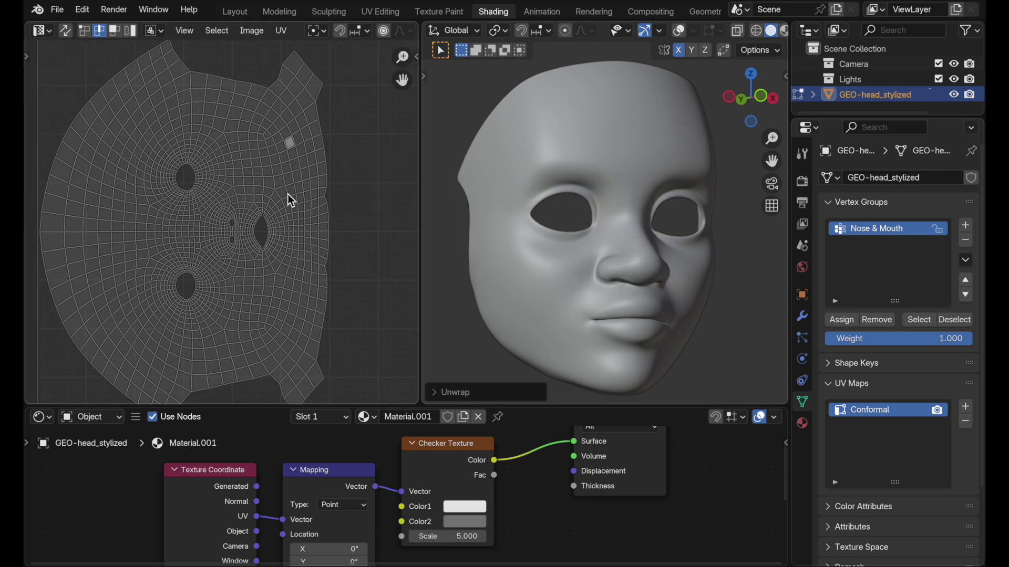
scroll(719, 38, down, 3)
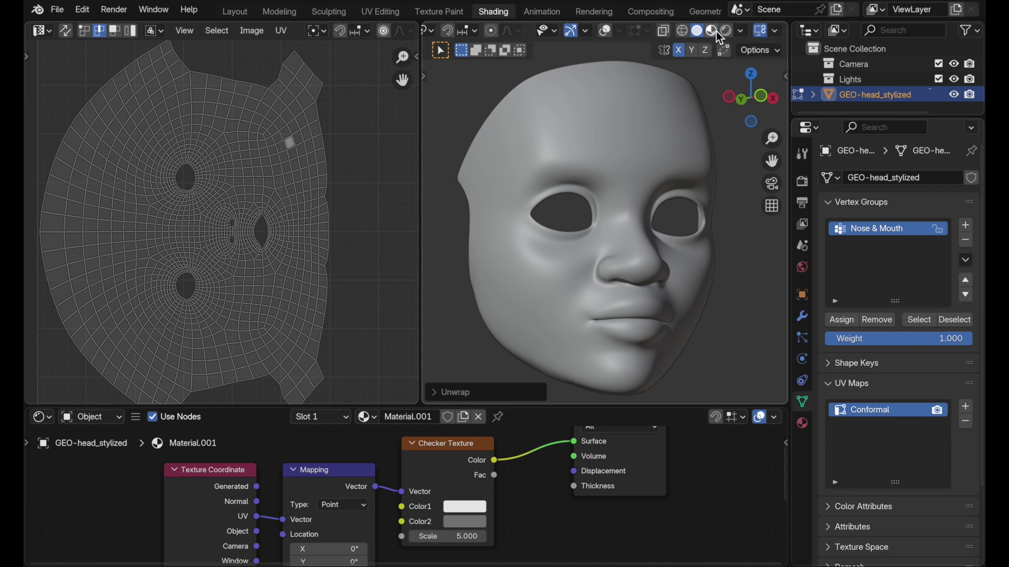
click(714, 33)
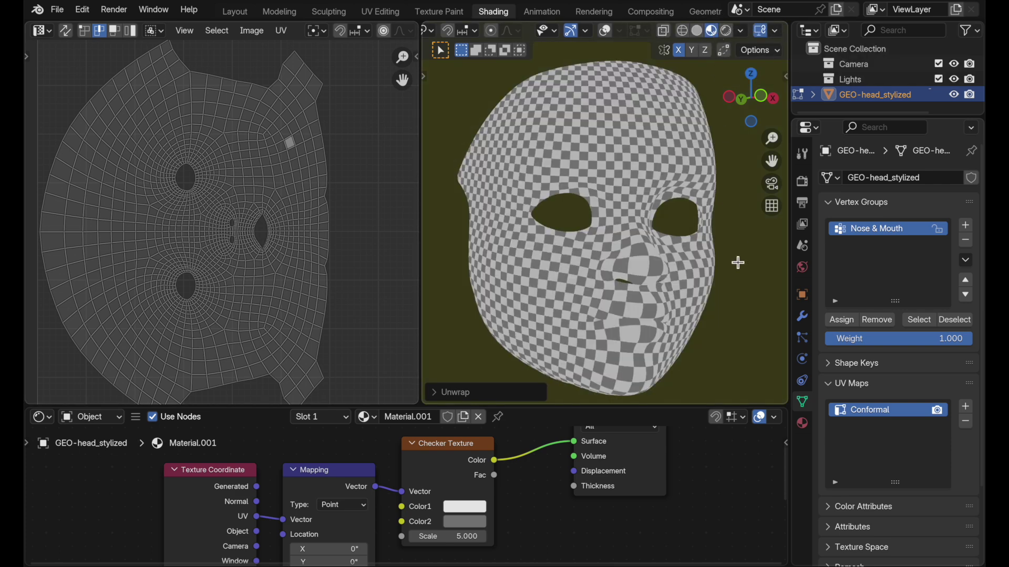
mouse_move(731, 266)
middle_down()
mouse_move(761, 268)
mouse_move(741, 279)
middle_up()
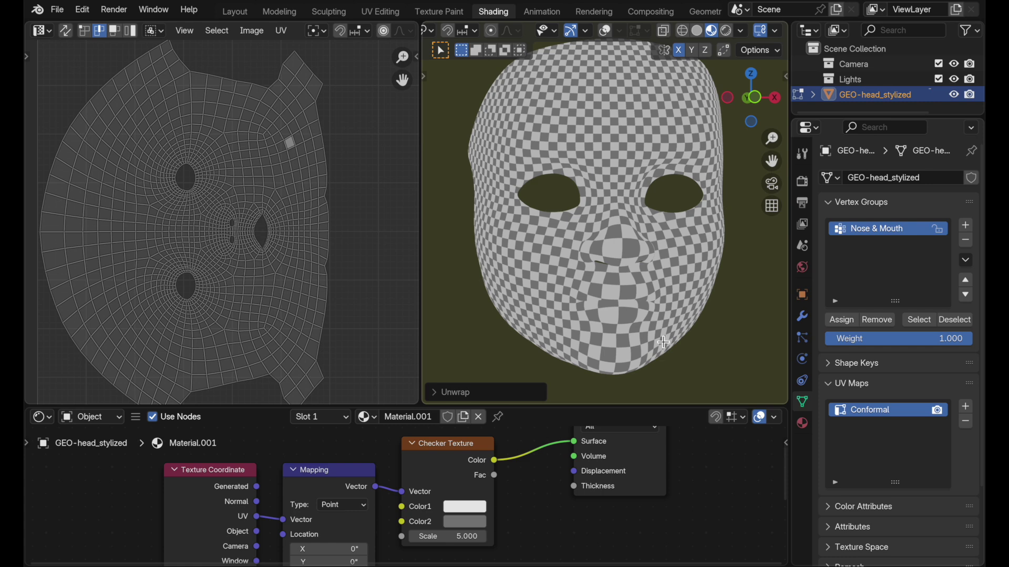
Add a second UV map named 'Angle Base'
click(967, 414)
double_click(846, 423)
text(Angle Base)
key(Return)
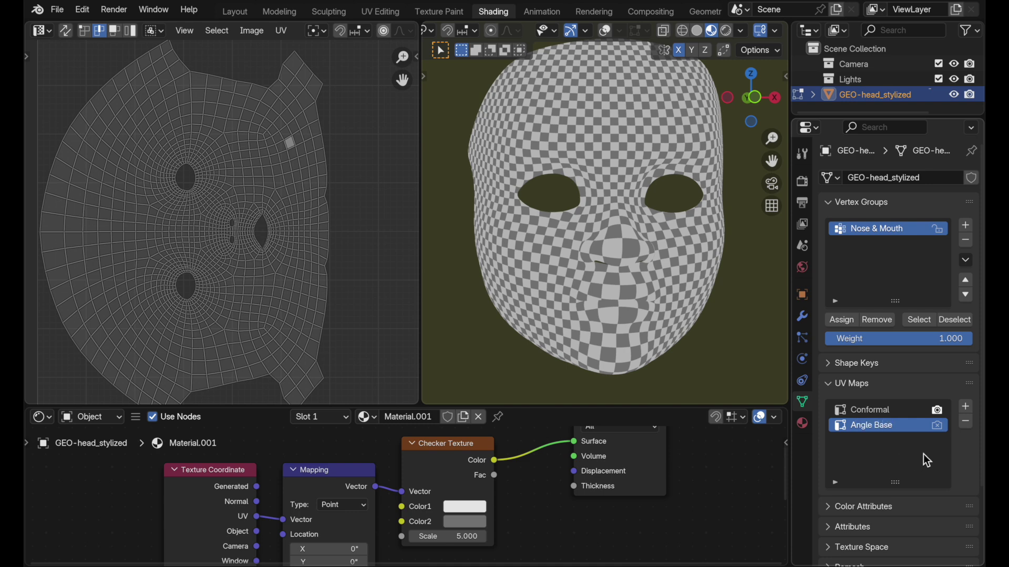
Make Angle Base the render map and unwrap the head with Angle Based
click(937, 426)
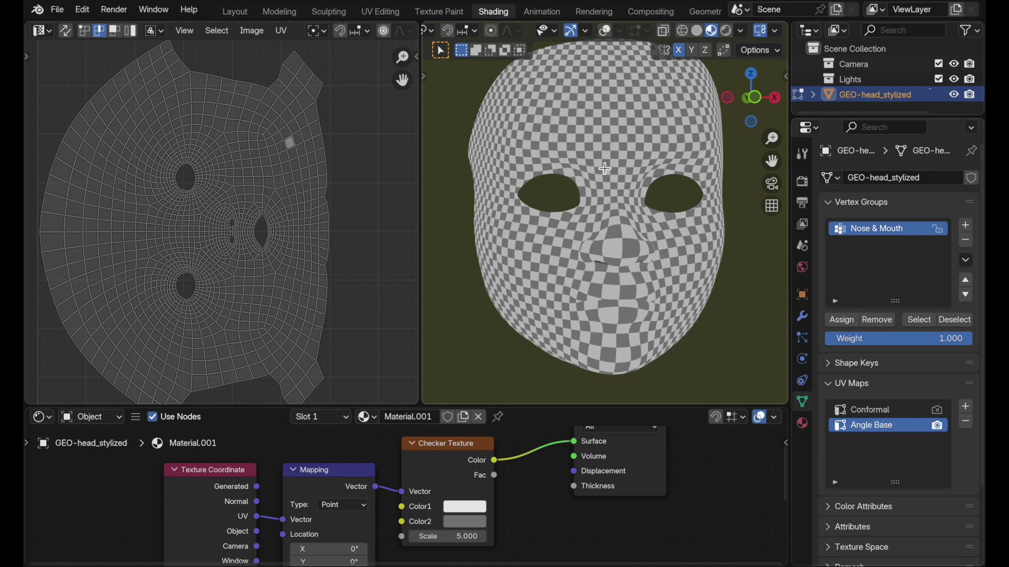
key(u)
mouse_move(604, 167)
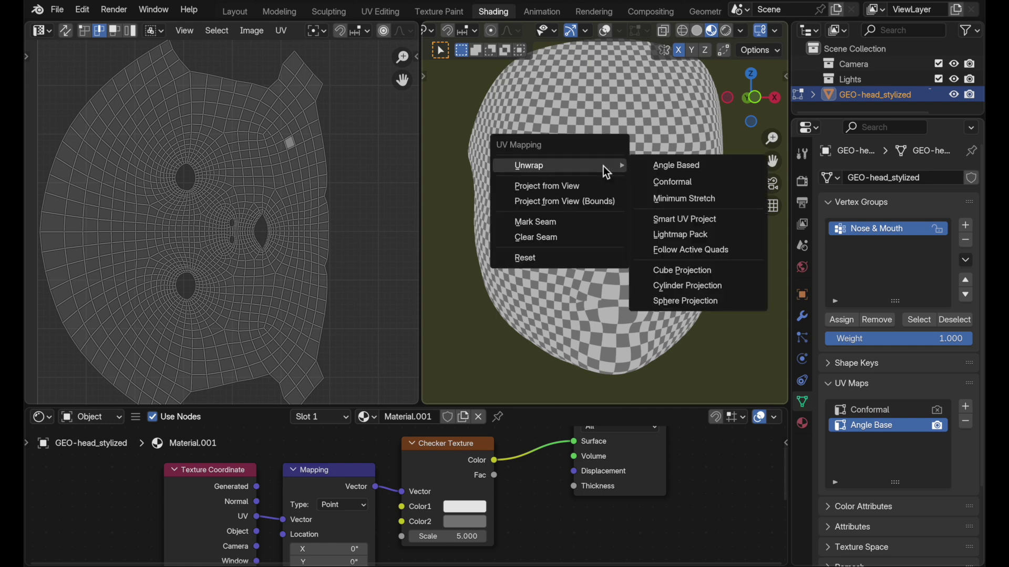
click(680, 166)
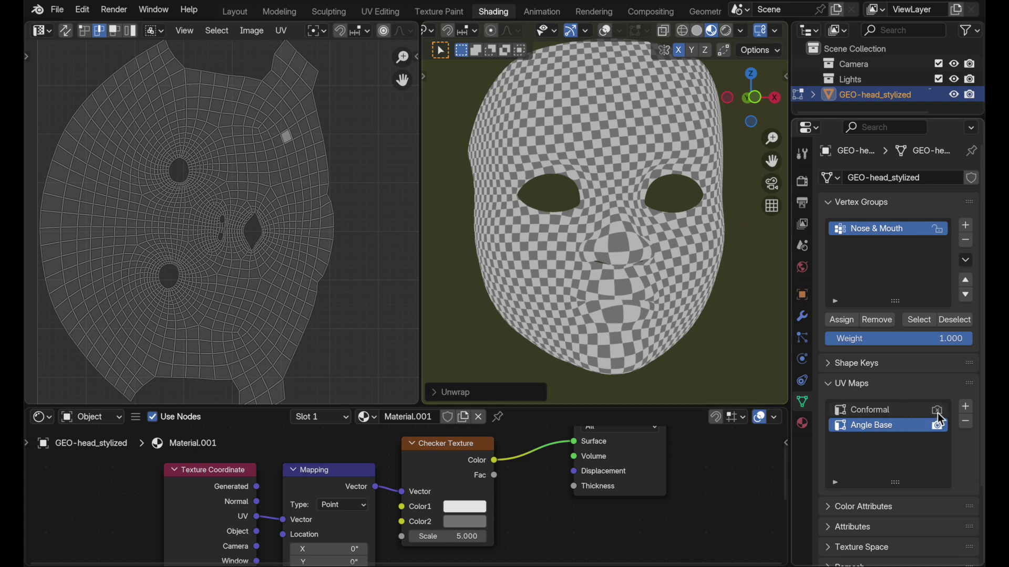
Compare the Conformal and Angle Base maps on the checker, ending on Angle Base
click(890, 413)
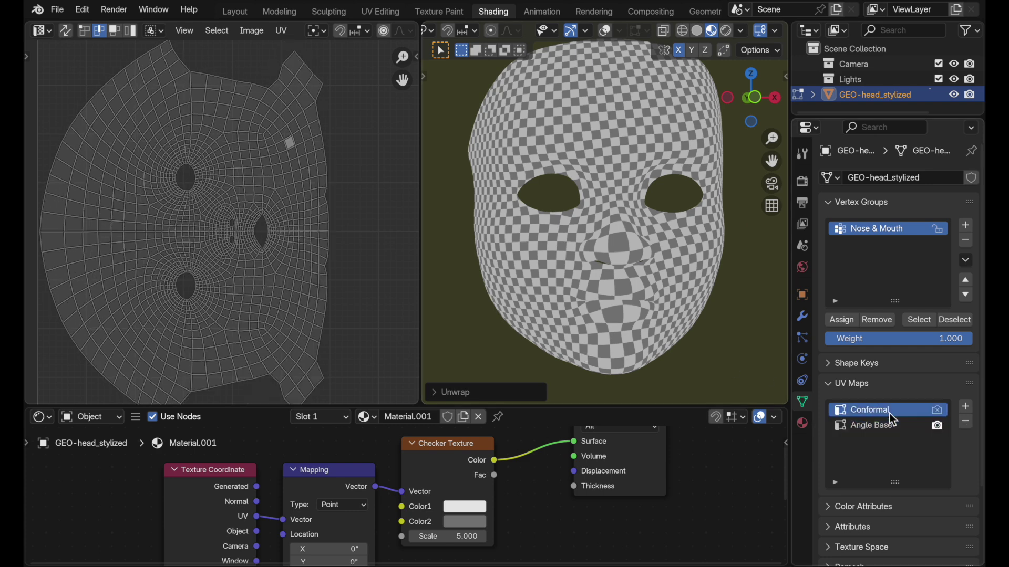
click(937, 410)
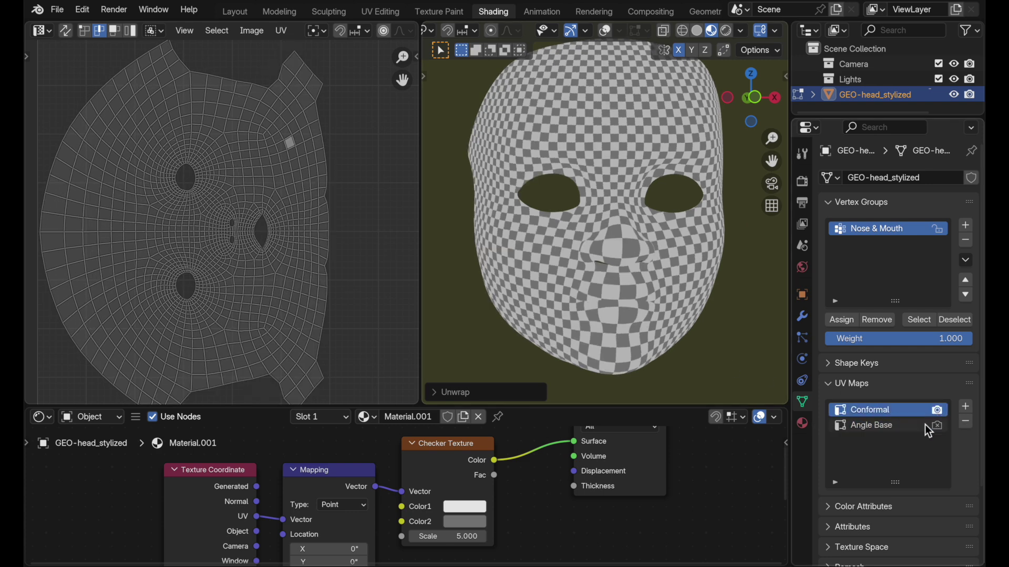
click(919, 424)
click(937, 426)
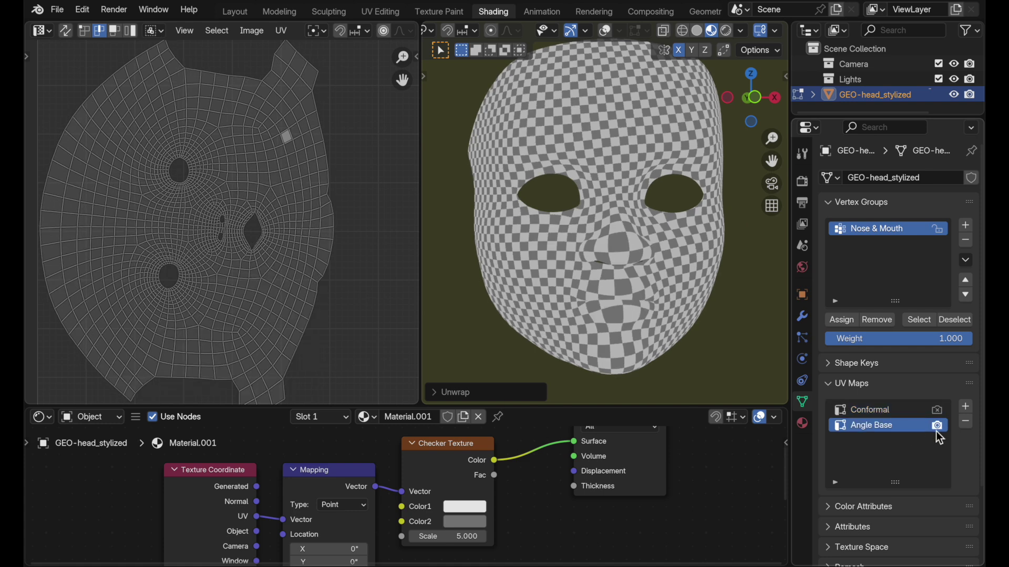
Add a third UV map named 'Minimum'
click(964, 408)
double_click(858, 441)
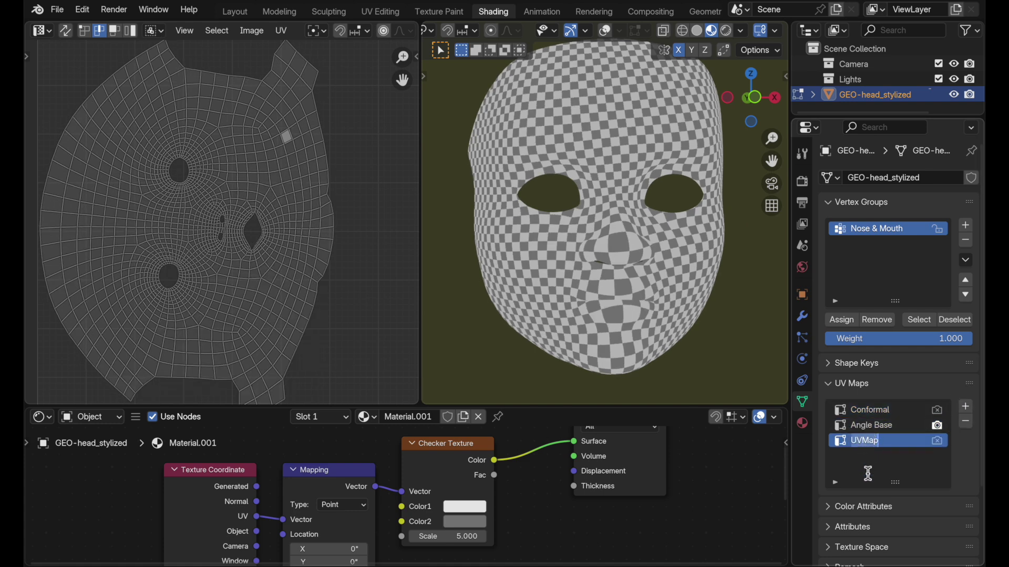
text(Minimum)
key(Return)
Unwrap the head with Minimum Stretch, render with the Minimum map, and inspect the left side
key(u)
mouse_move(481, 165)
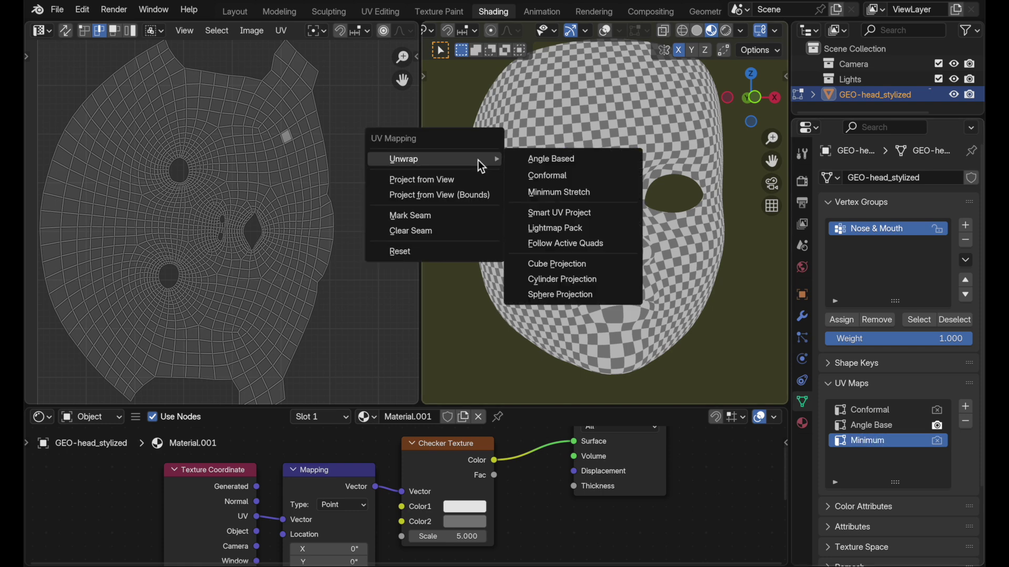
click(566, 192)
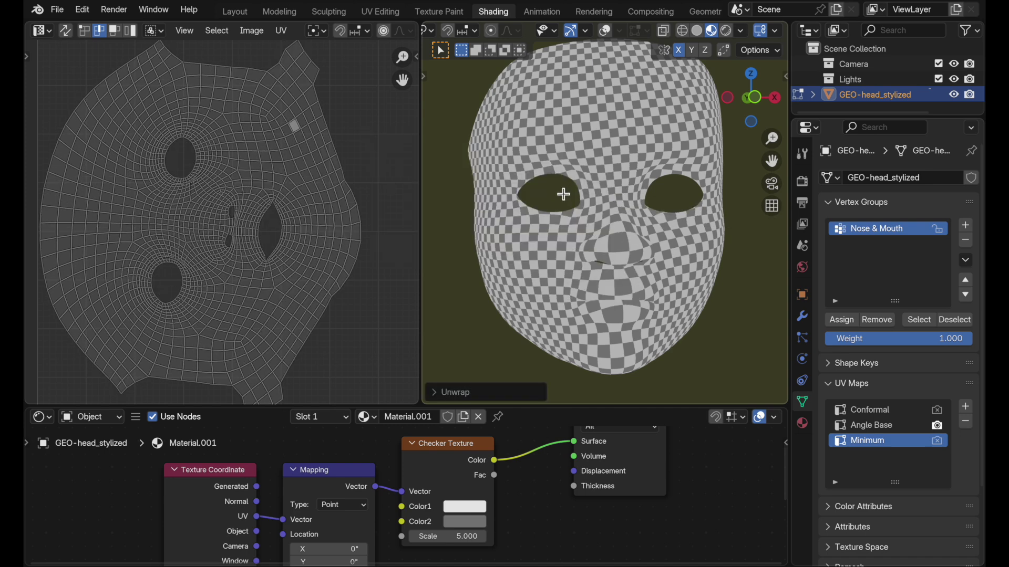
click(937, 441)
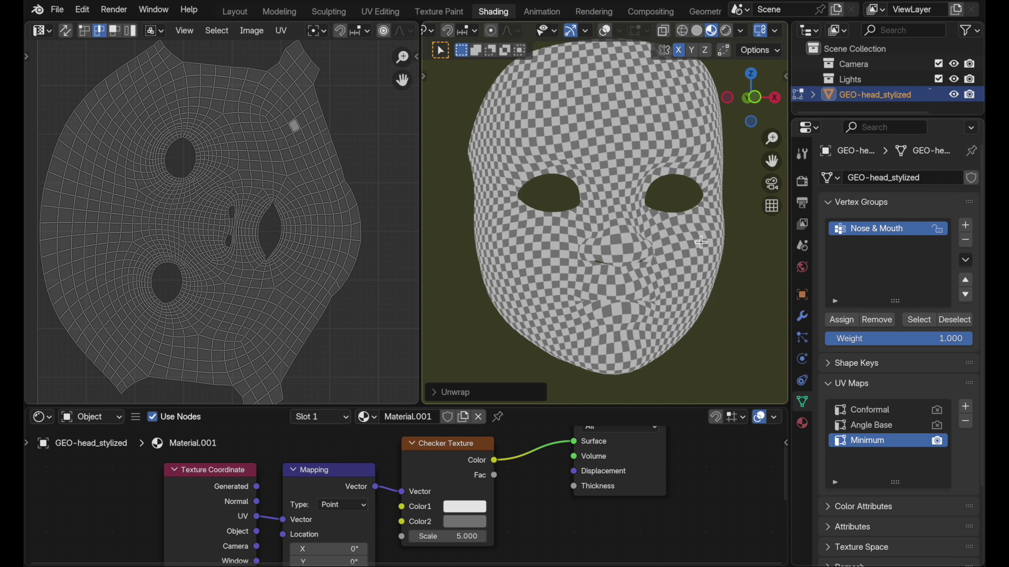
key(c)
middle_drag(688, 272, 683, 299)
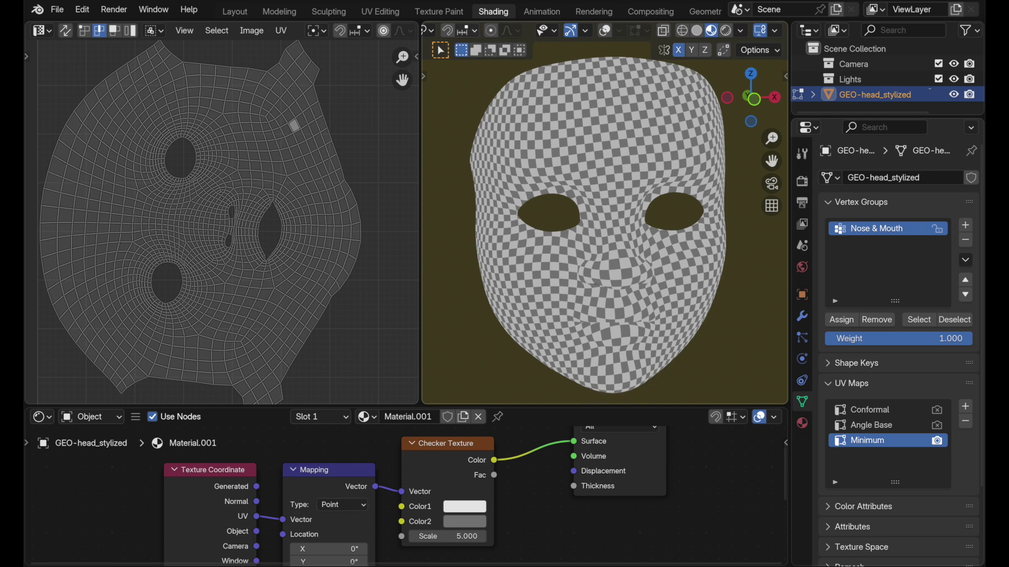
Enable overlays and enter Weight Paint mode with the Paint brush at weight 1.000
click(605, 30)
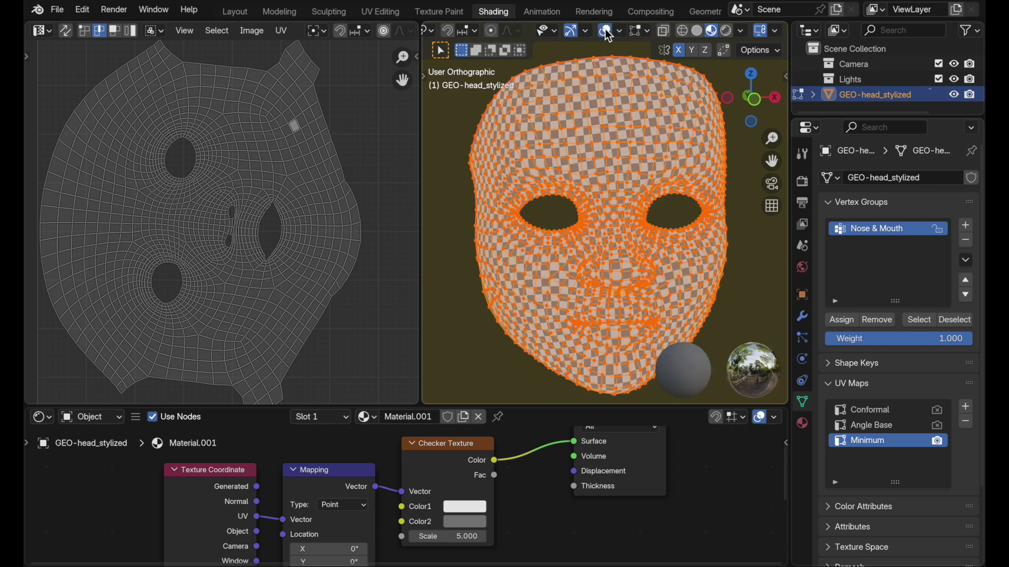
scroll(544, 31, up, 5)
scroll(543, 30, up, 3)
click(496, 31)
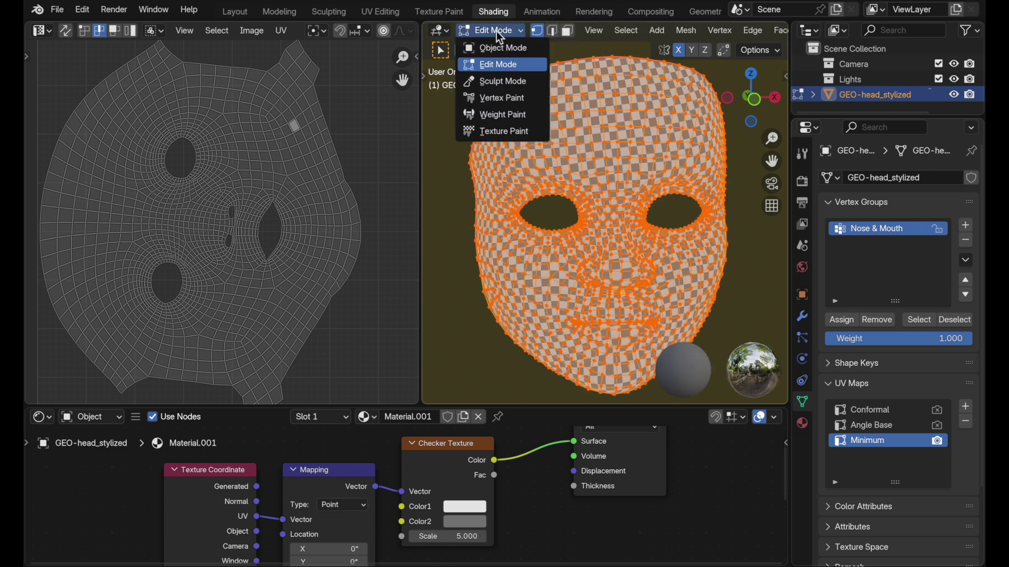
click(508, 114)
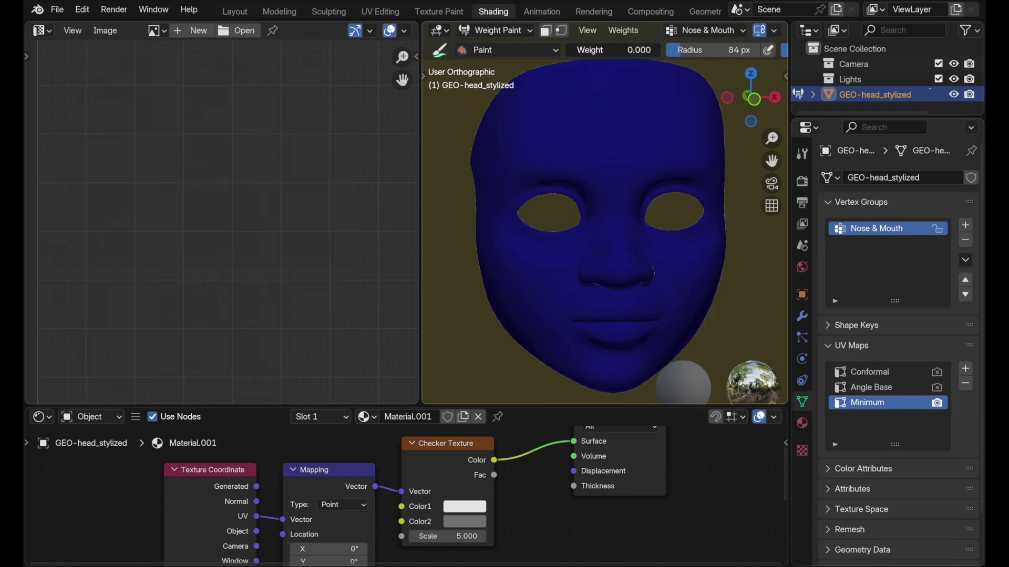
drag(595, 51, 665, 53)
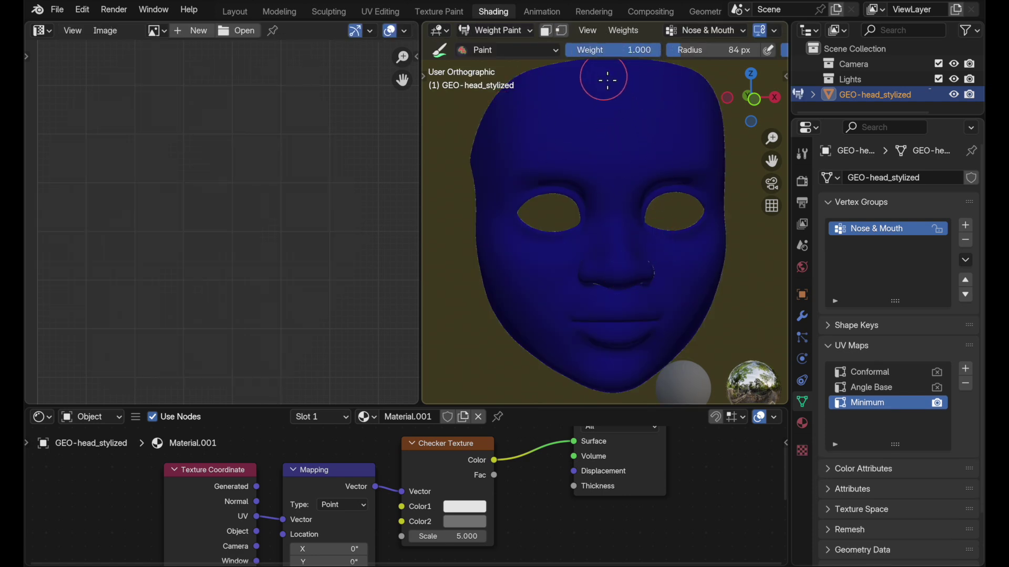
click(495, 50)
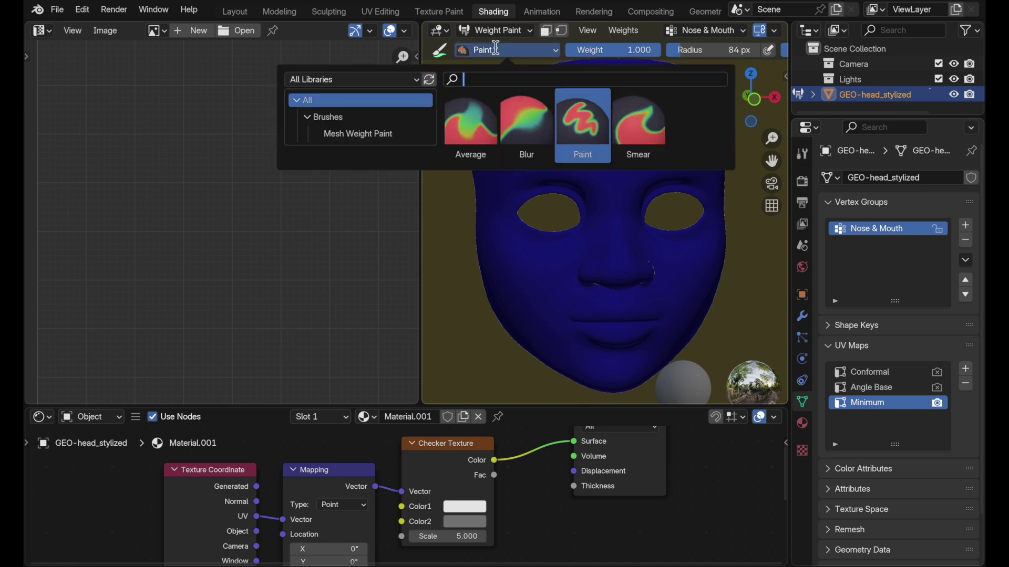
click(583, 140)
Paint full weight along the nose, onto the mouth, and over the nostrils
click(623, 258)
mouse_move(623, 257)
mouse_down()
mouse_move(606, 285)
mouse_move(629, 280)
mouse_move(613, 317)
mouse_move(628, 330)
mouse_move(583, 326)
mouse_move(609, 338)
mouse_move(641, 326)
mouse_move(591, 322)
mouse_move(646, 323)
mouse_up()
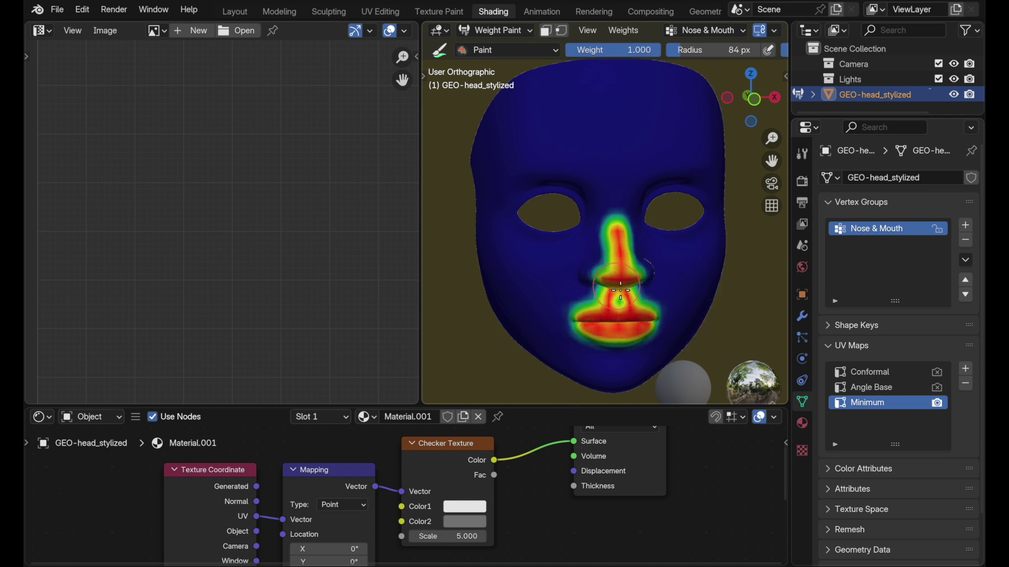
scroll(651, 250, up, 3)
mouse_move(641, 245)
mouse_down()
mouse_move(578, 274)
mouse_move(612, 276)
mouse_move(578, 266)
mouse_up()
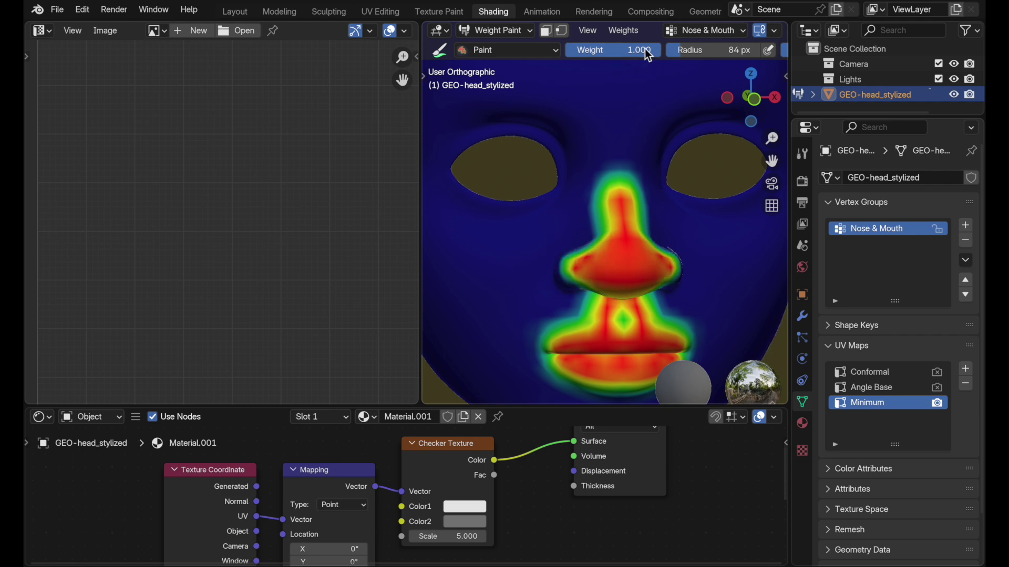
Lower the weight to 0.650 and repaint the nose bridge and lower lip more lightly
drag(649, 49, 642, 49)
mouse_move(613, 252)
mouse_down()
mouse_move(599, 234)
mouse_move(551, 251)
mouse_up()
right_click(598, 232)
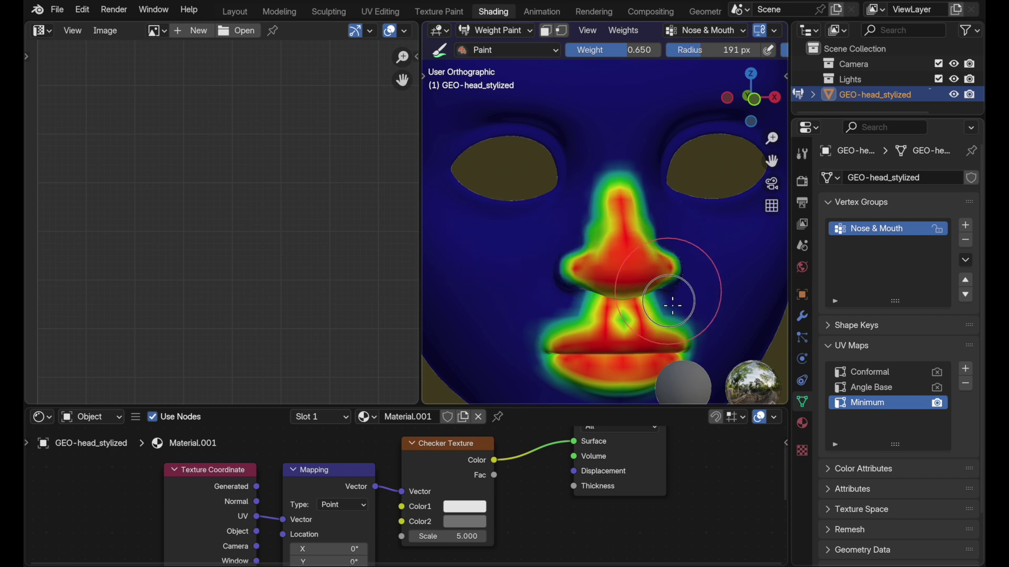
mouse_move(667, 304)
mouse_down()
mouse_move(617, 202)
mouse_move(586, 253)
mouse_up()
key(ctrl+z)
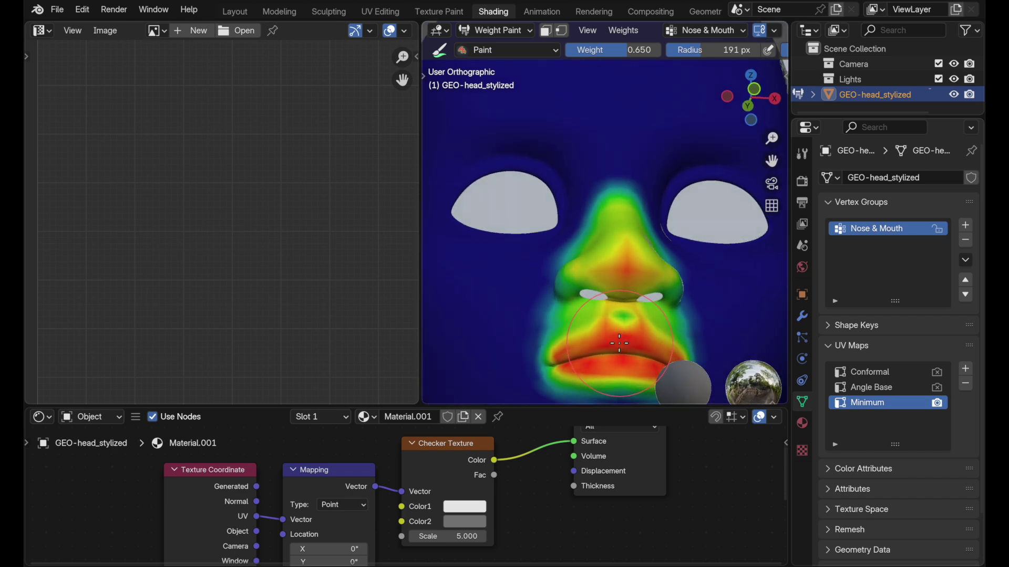
shift+middle_drag(619, 343, 619, 286)
mouse_move(612, 349)
mouse_down()
mouse_move(604, 336)
mouse_move(648, 331)
mouse_up()
middle_drag(649, 331, 625, 304)
Soften the lip weights with the Blur brush and shrink the radius to 93 px
click(482, 50)
click(525, 126)
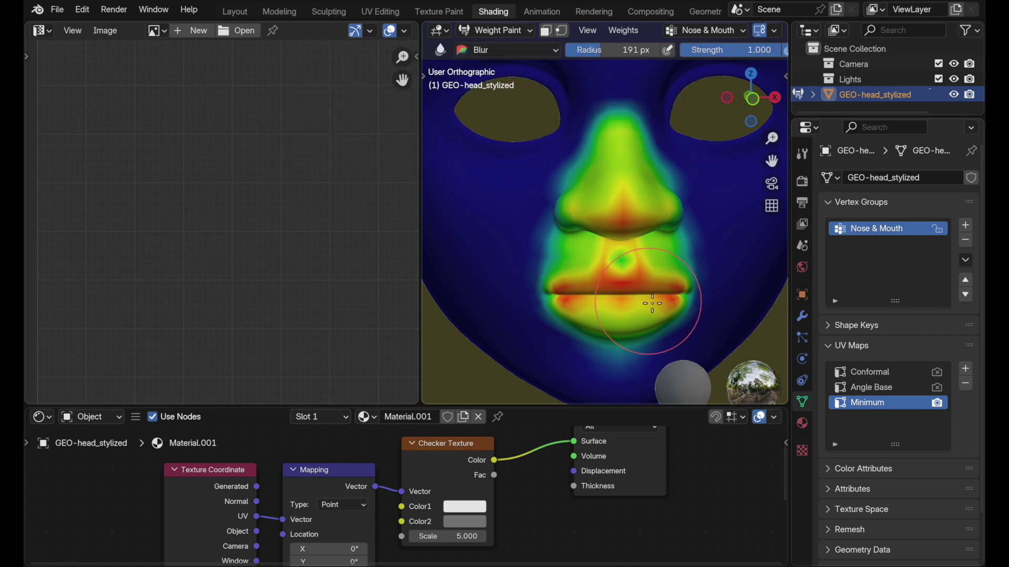
mouse_move(609, 281)
mouse_down()
mouse_move(559, 295)
mouse_move(670, 324)
mouse_move(683, 313)
mouse_move(625, 212)
mouse_up()
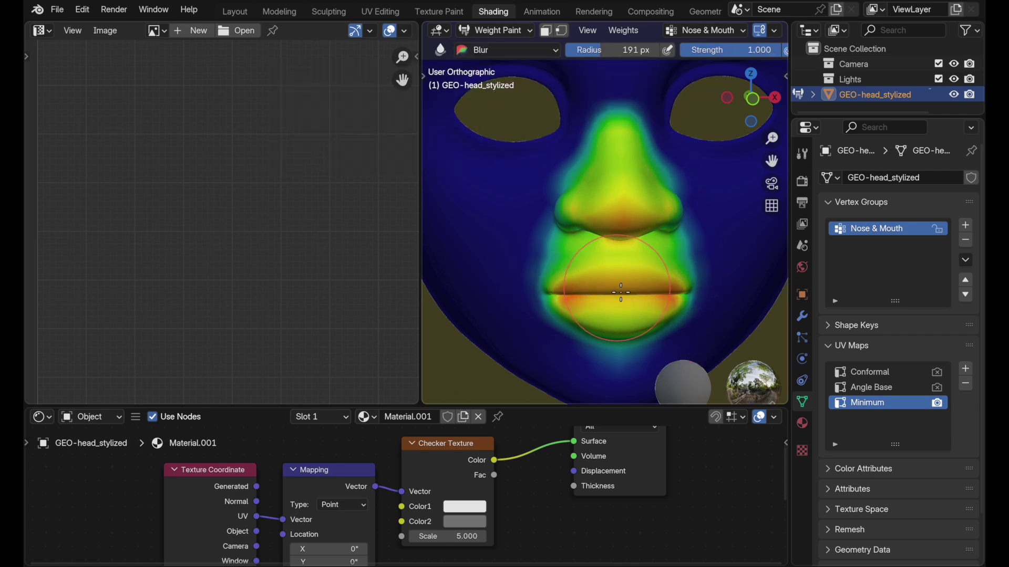
right_click(602, 290)
drag(576, 307, 520, 308)
Repaint full 1.000 weight across the lips with the Paint brush
click(491, 49)
click(581, 114)
drag(609, 52, 663, 51)
mouse_move(602, 301)
mouse_down()
mouse_move(651, 297)
mouse_move(637, 310)
mouse_move(559, 312)
mouse_up()
middle_drag(621, 298, 639, 299)
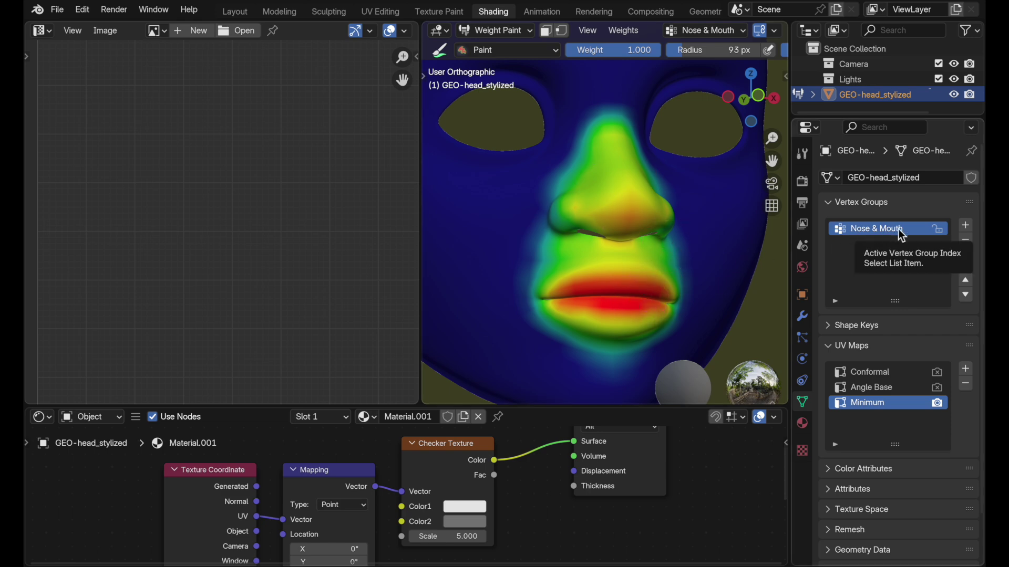
Return to Edit Mode and re-unwrap all the head's UVs with Minimum Stretch
click(484, 28)
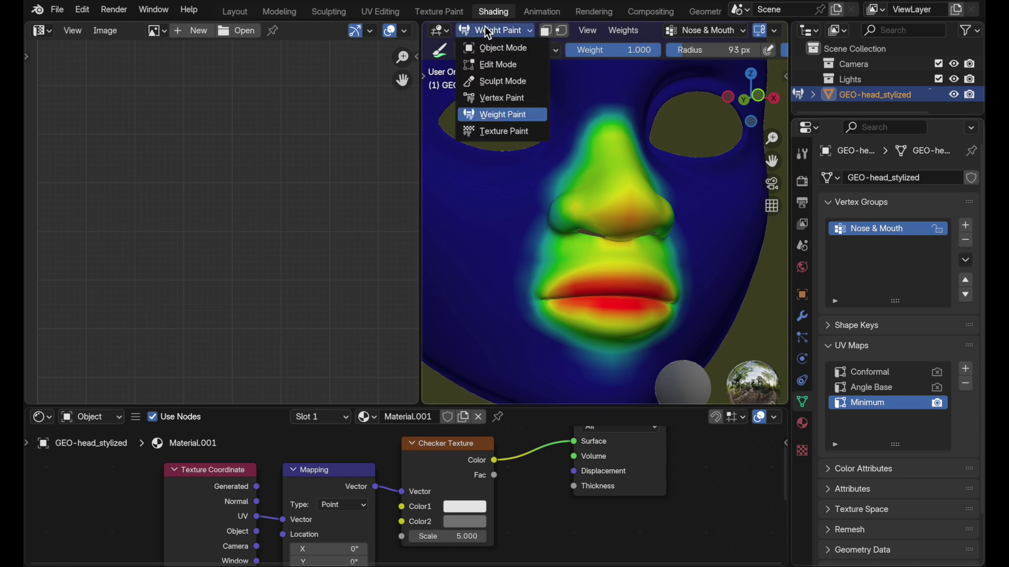
click(490, 61)
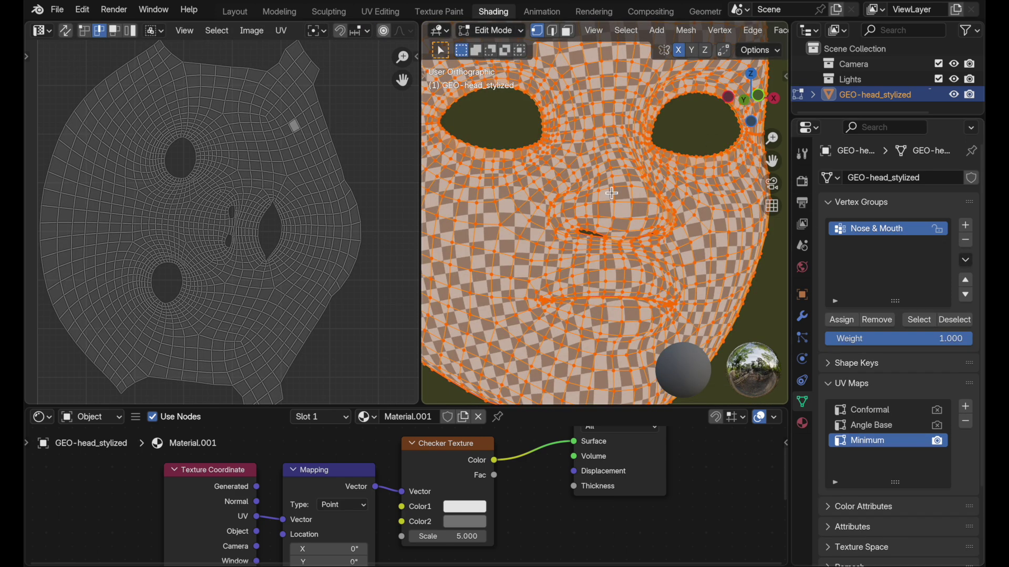
key(Tab)
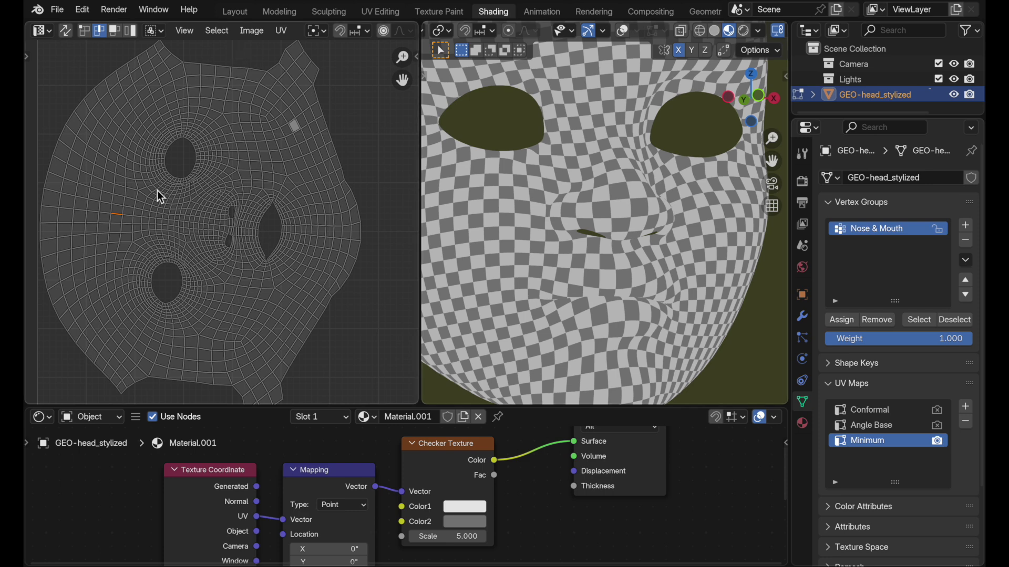
key(a)
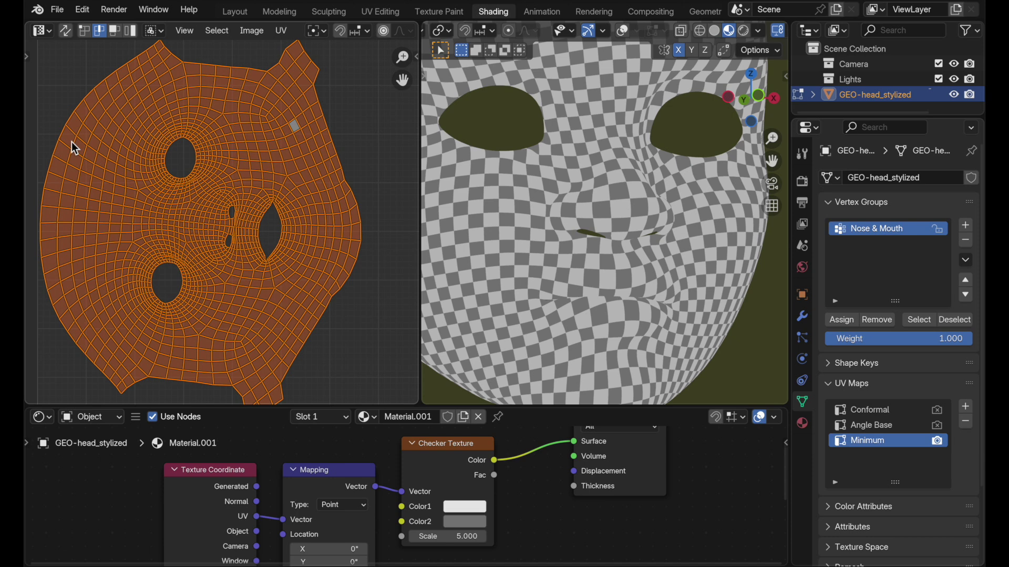
key(u)
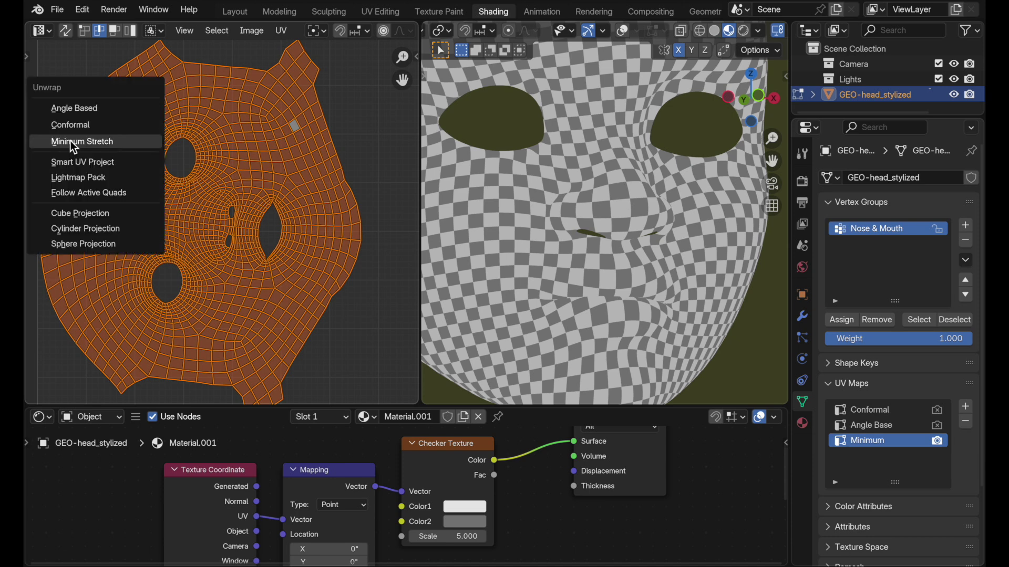
click(70, 141)
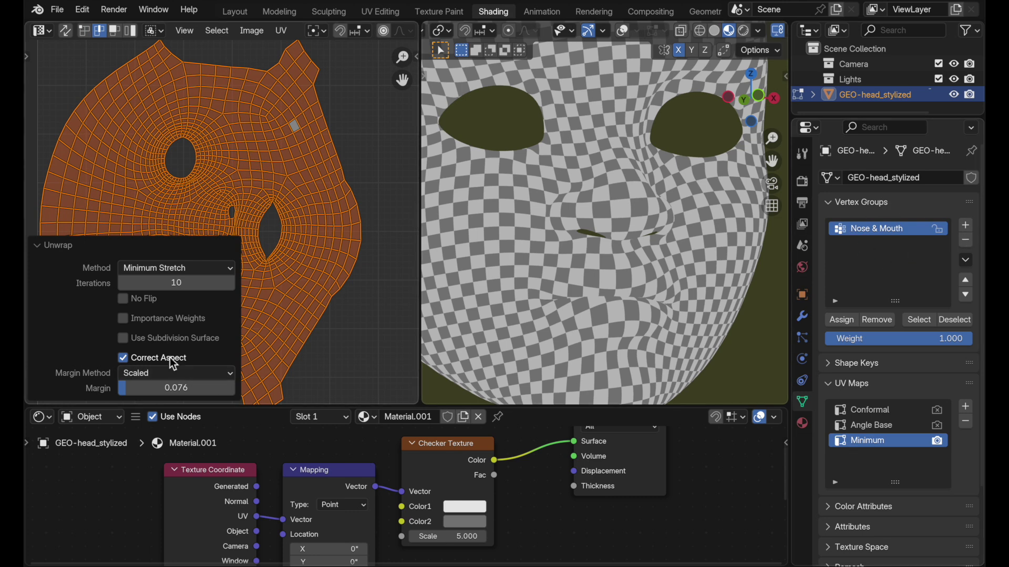
Enable Importance Weights using the Nose & Mouth group at weight factor 0.360
click(124, 319)
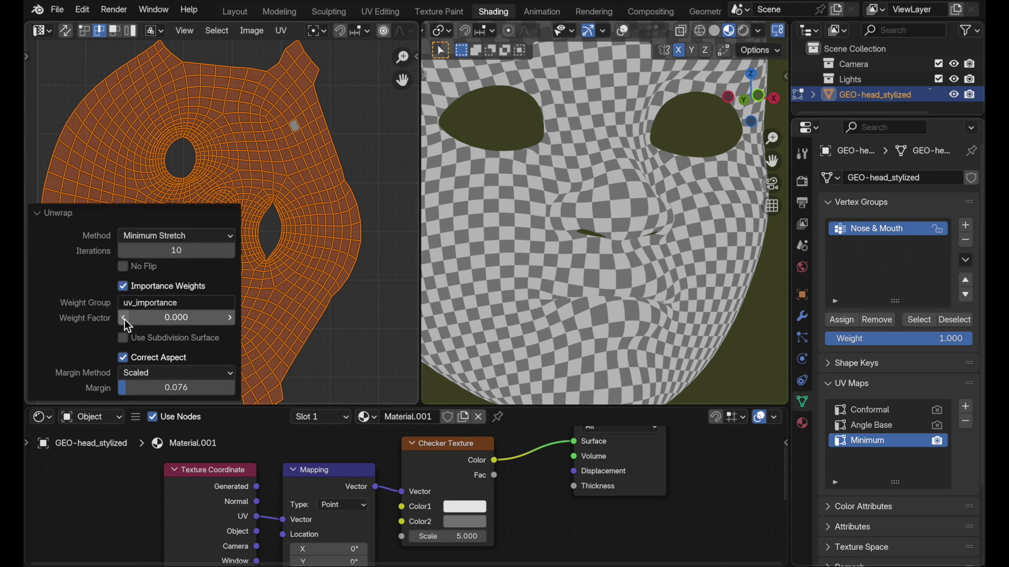
click(128, 305)
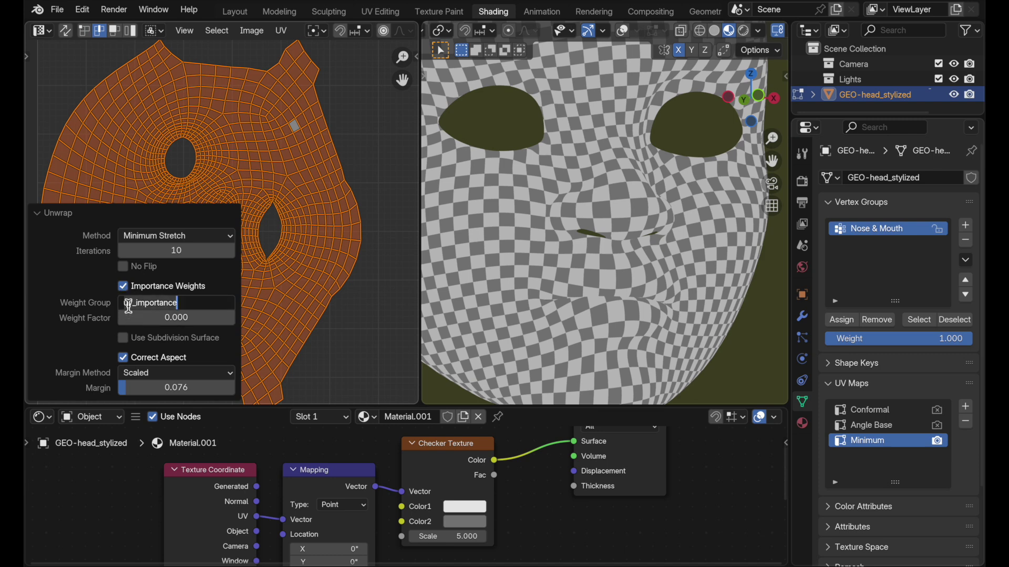
key(ctrl+a)
key(BackSpace)
text(Nose & Mouth)
key(Return)
middle_drag(297, 264, 381, 276)
scroll(379, 270, up, 3)
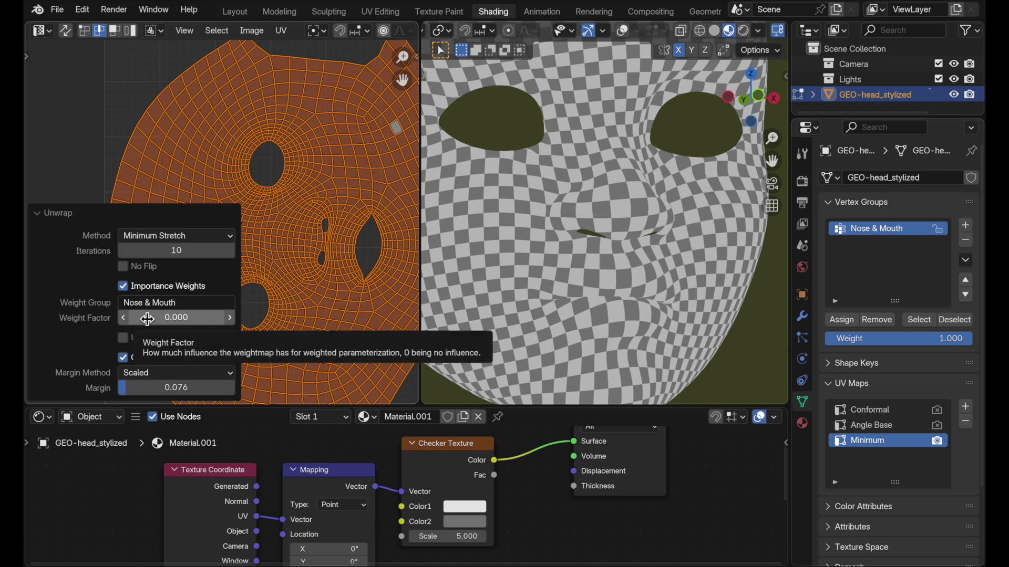
drag(147, 319, 212, 319)
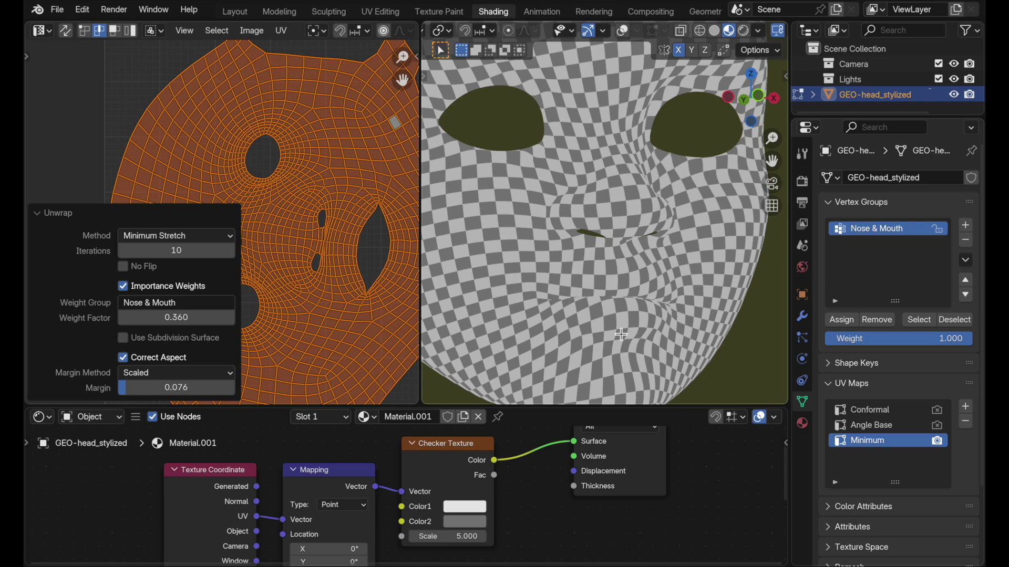
Align the UV island's rotation to its centreline edge using the Edge method
click(34, 213)
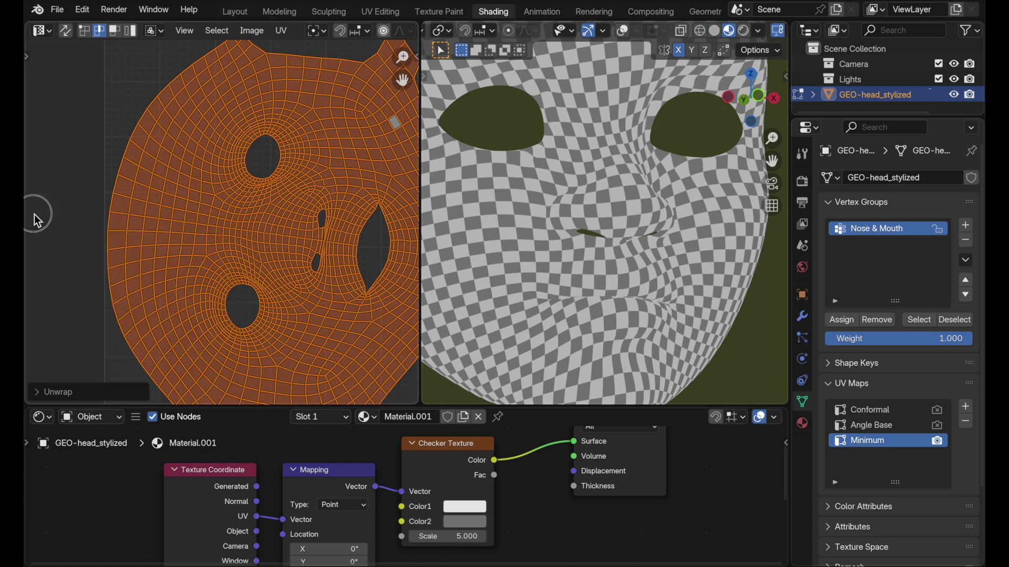
click(79, 161)
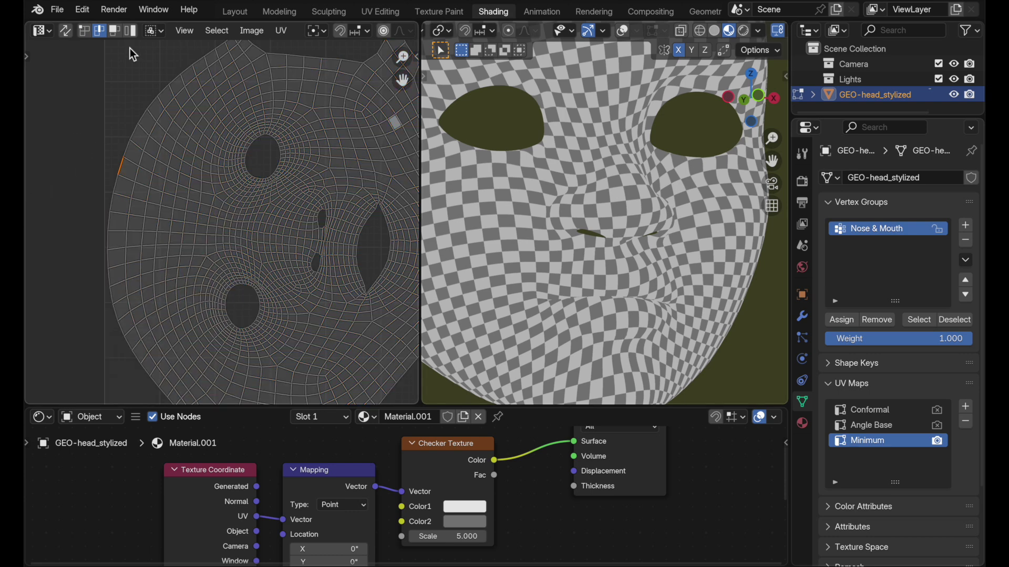
click(202, 224)
click(282, 30)
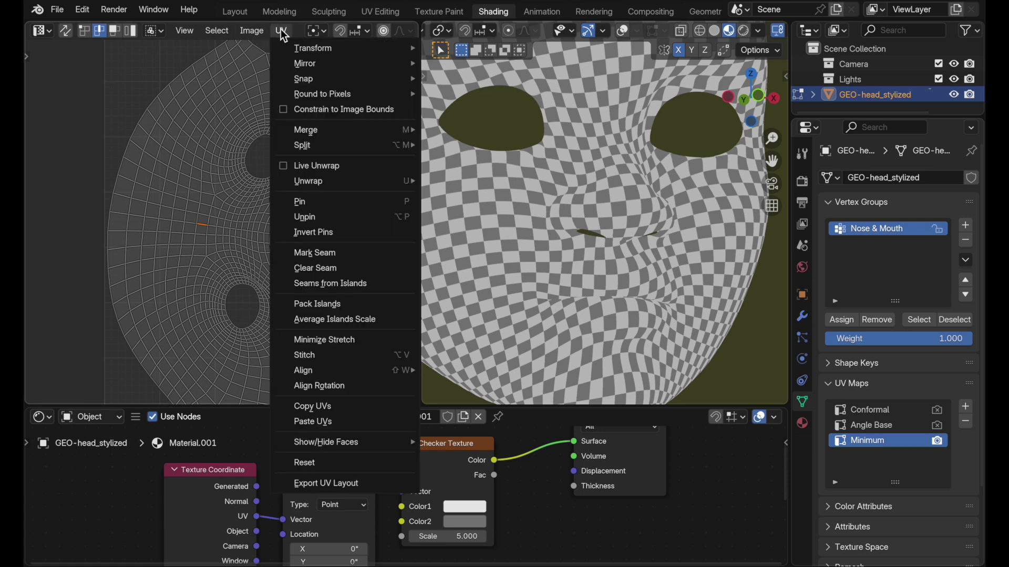
click(323, 385)
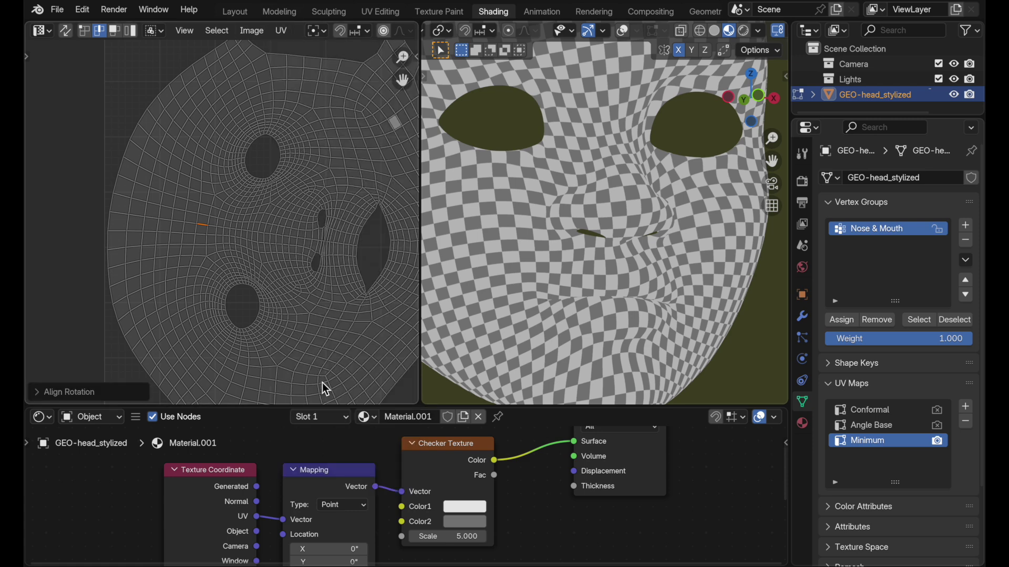
click(37, 386)
click(94, 372)
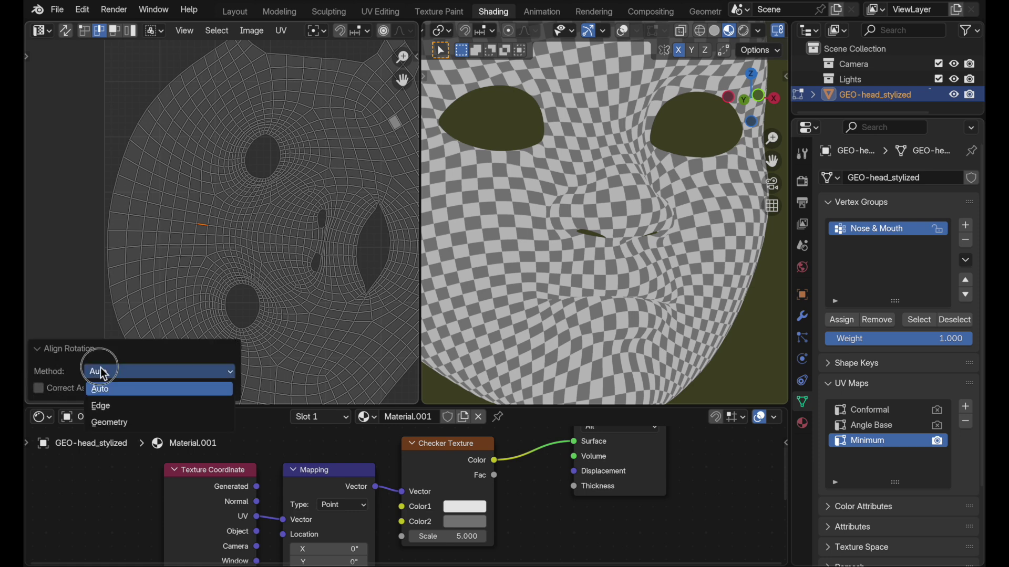
click(107, 406)
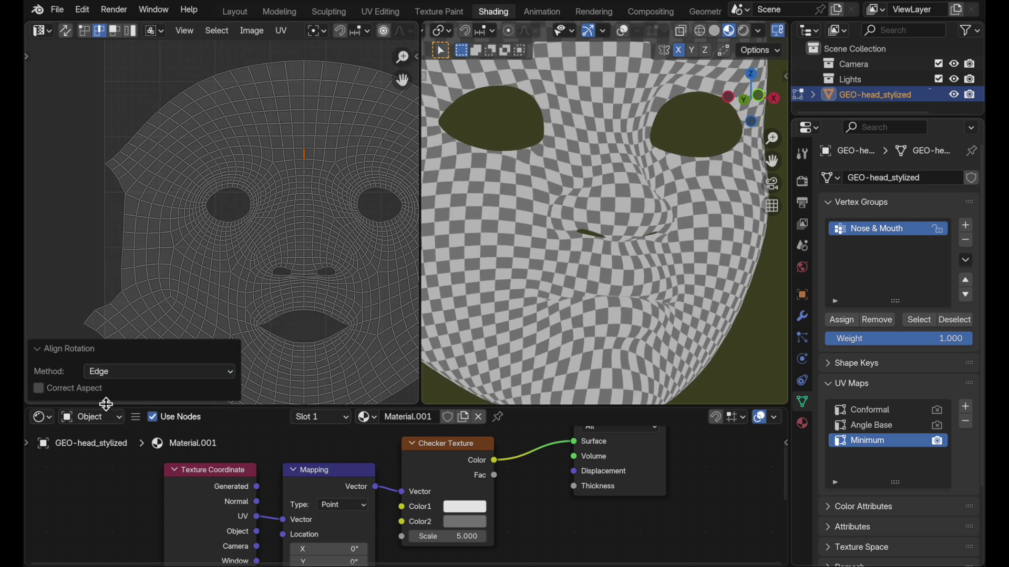
click(39, 348)
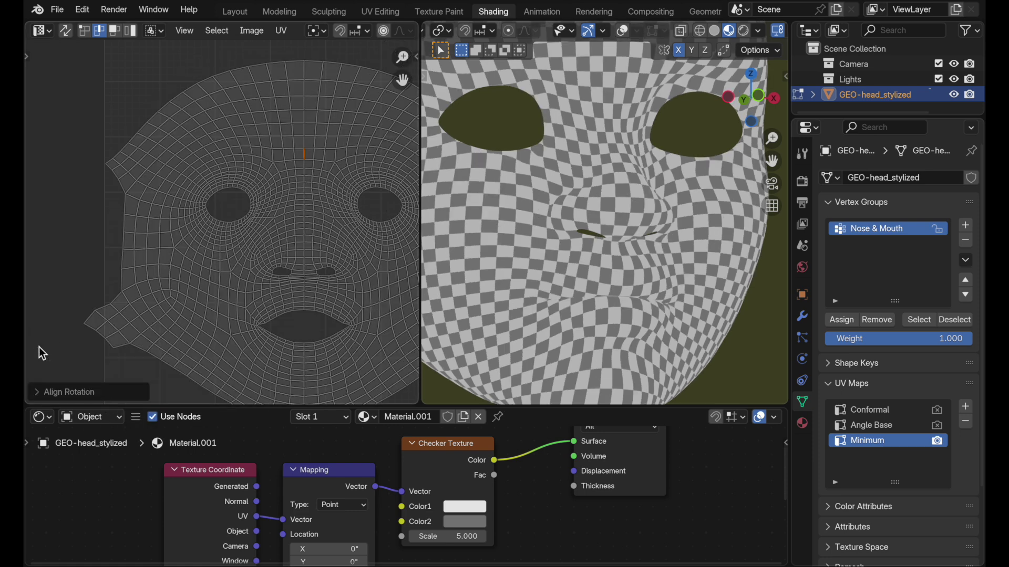
Select the whole UV island and move it slightly to the right
scroll(316, 236, down, 3)
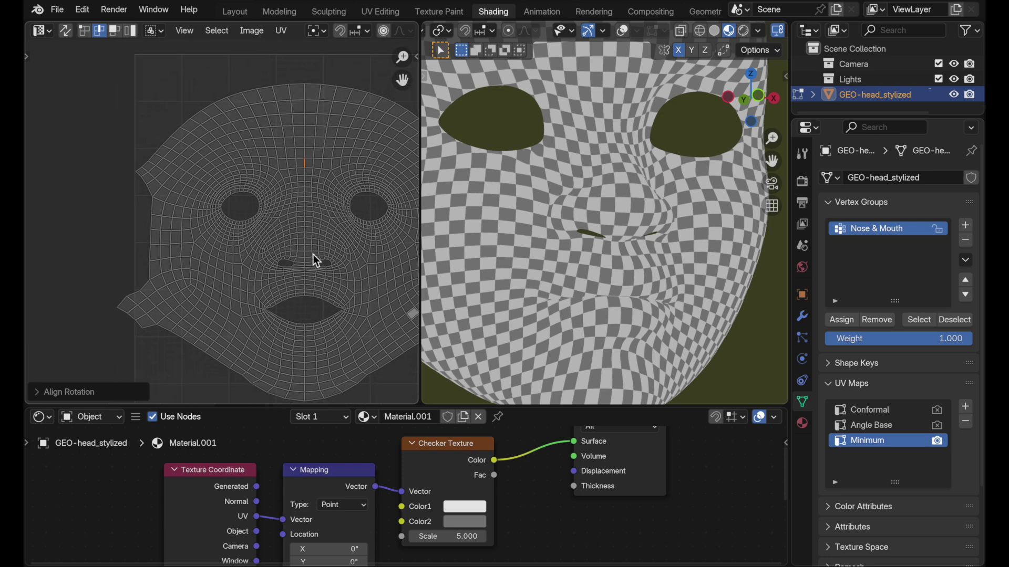
middle_drag(333, 265, 236, 272)
key(a)
key(g)
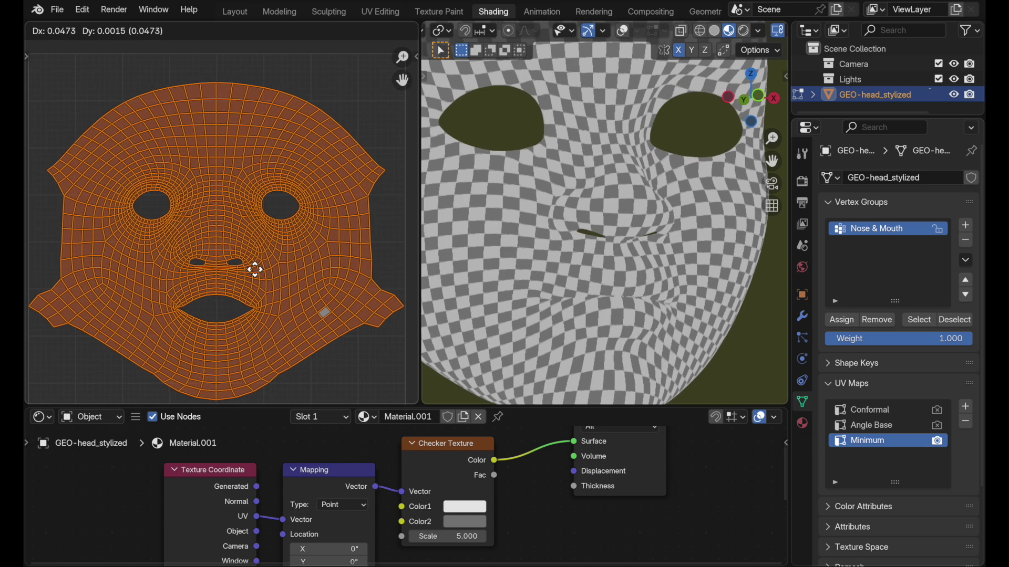
click(254, 266)
Leave mesh editing and orbit the view to see the head at an angle
key(alt+a)
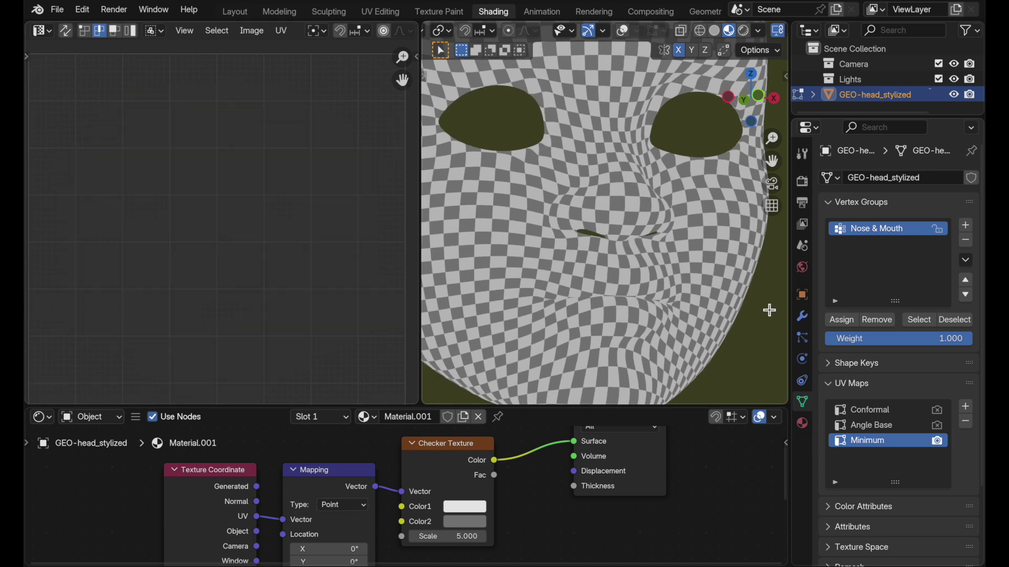
scroll(654, 247, down, 2)
middle_drag(654, 247, 659, 294)
key(c)
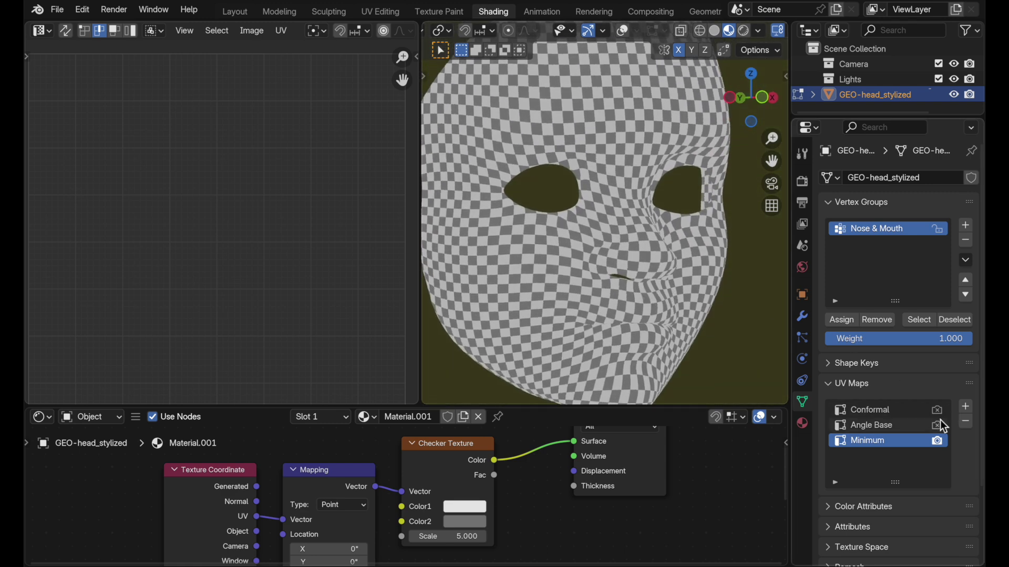
Switch the active render UV map through Angle Base, Conformal, Angle Base, then back to Minimum
click(937, 425)
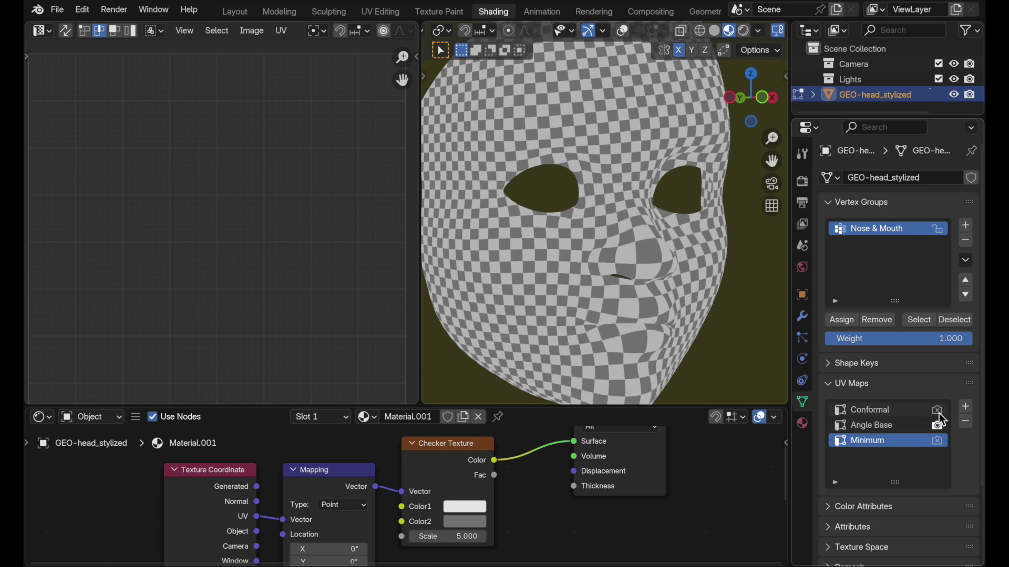
click(937, 411)
click(938, 425)
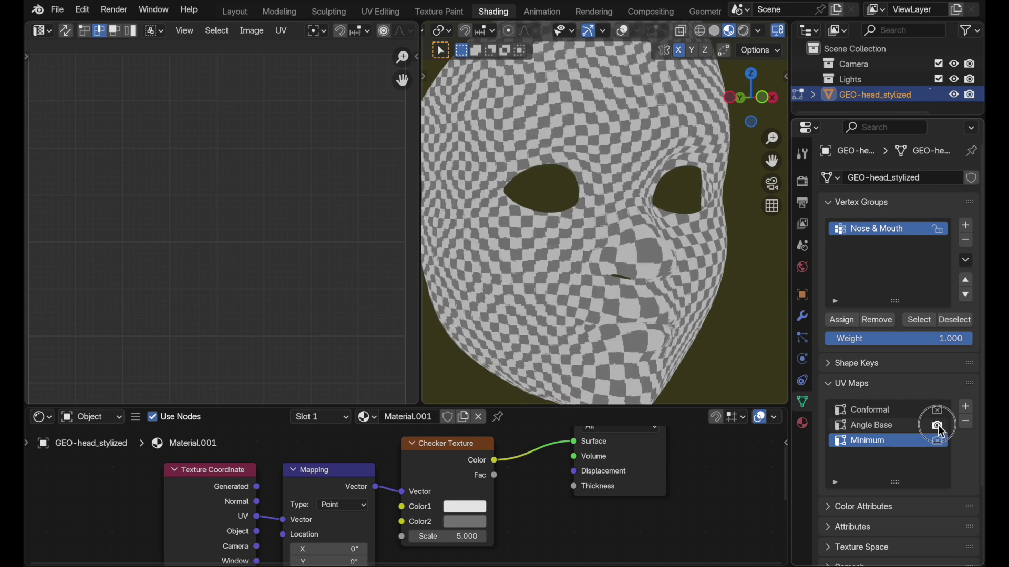
click(938, 442)
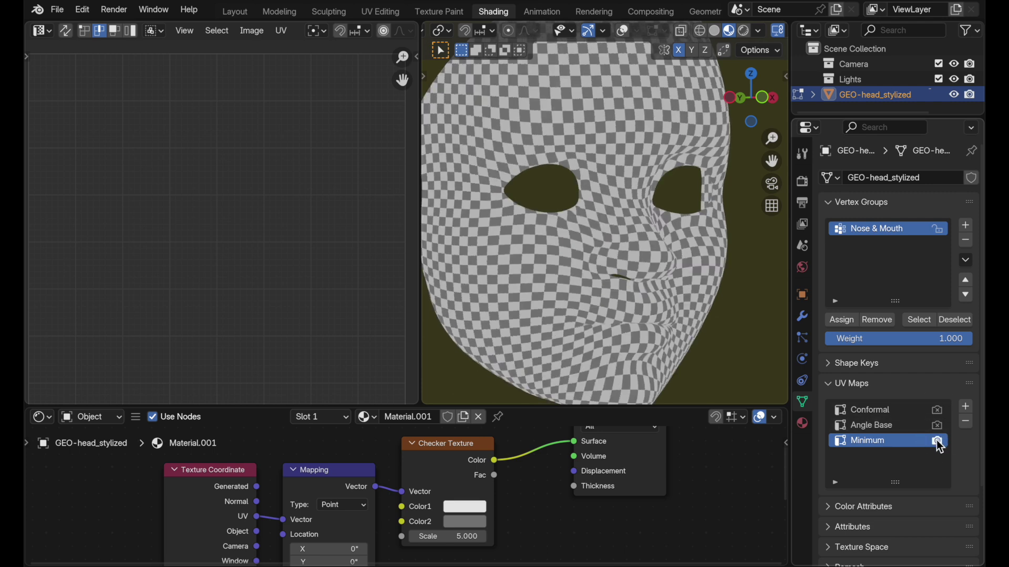